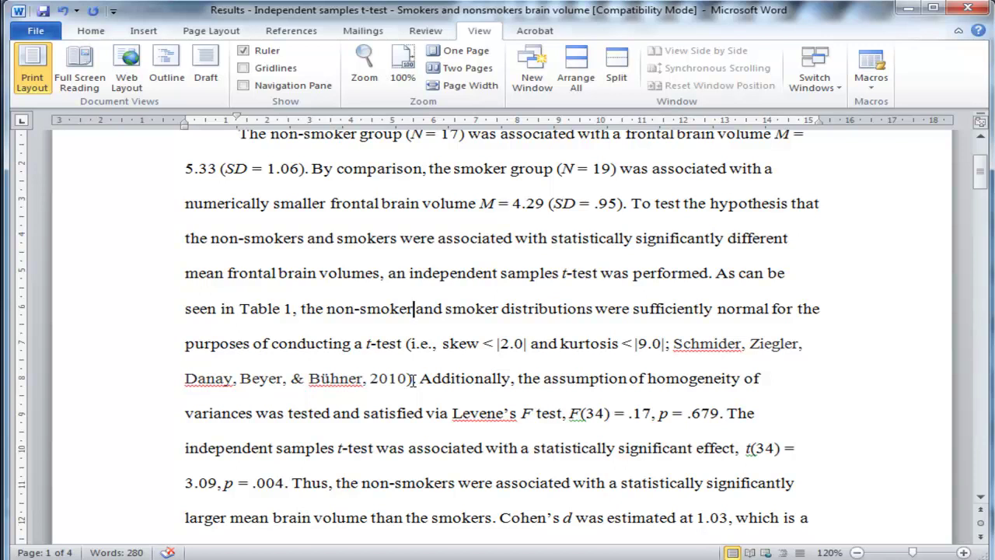
Check the Table 1 reference, skew and kurtosis criteria, and the homogeneity-of-variances sentence.
key(Right)
key(shift+Left)
key(shift+Left)
key(shift+Left)
key(shift+Left)
key(shift+Left)
key(shift+Left)
key(shift+Left)
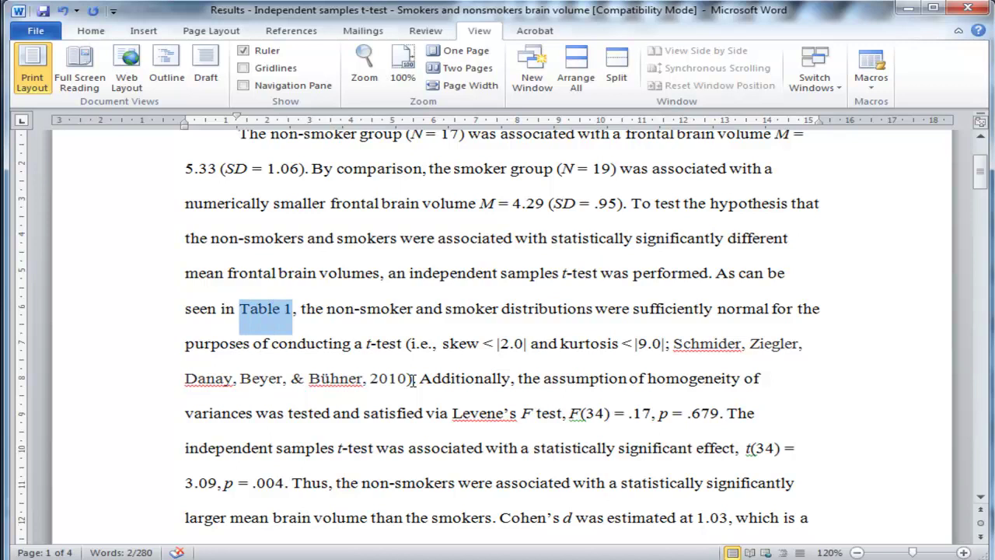
key(Down)
key(Right)
key(Right)
key(Right)
key(Right)
key(Right)
key(Right)
key(Right)
key(Right)
key(Right)
key(Right)
key(Right)
key(Right)
key(Right)
key(Right)
key(Right)
key(Right)
key(Right)
key(Right)
key(Right)
key(Right)
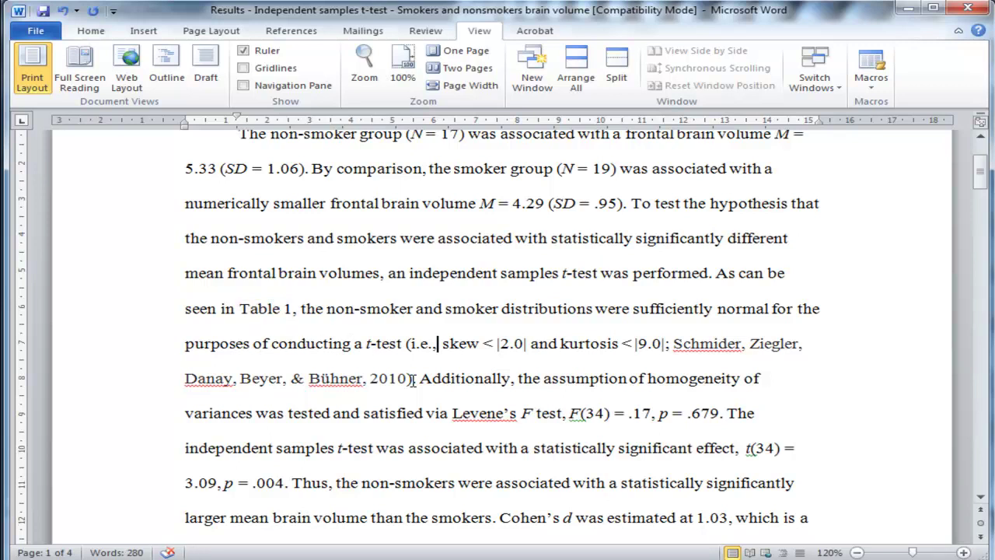
key(Down)
key(Left)
key(Left)
key(Left)
key(Left)
key(Left)
key(Left)
key(Left)
key(Left)
key(Left)
key(Left)
key(Left)
key(Left)
key(Left)
key(Left)
key(Left)
key(Right)
key(Left)
key(shift+Down)
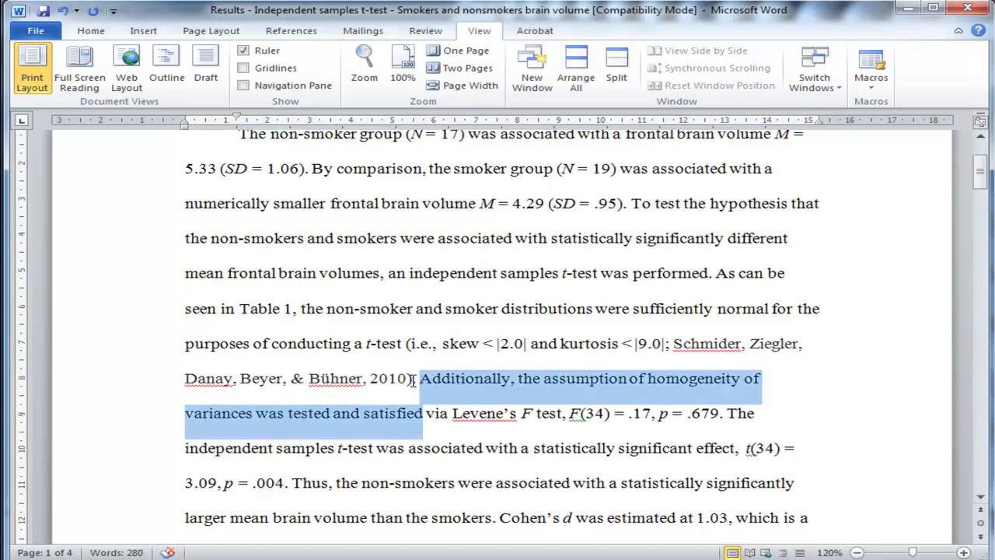
key(shift+Right)
key(shift+Right)
key(shift+Right)
key(shift+Right)
key(shift+Right)
key(shift+Right)
key(shift+Right)
key(shift+Right)
key(shift+Right)
key(shift+Right)
key(shift+Right)
key(shift+Right)
key(shift+Right)
key(shift+Right)
key(shift+Right)
key(shift+Right)
key(shift+Right)
key(shift+Right)
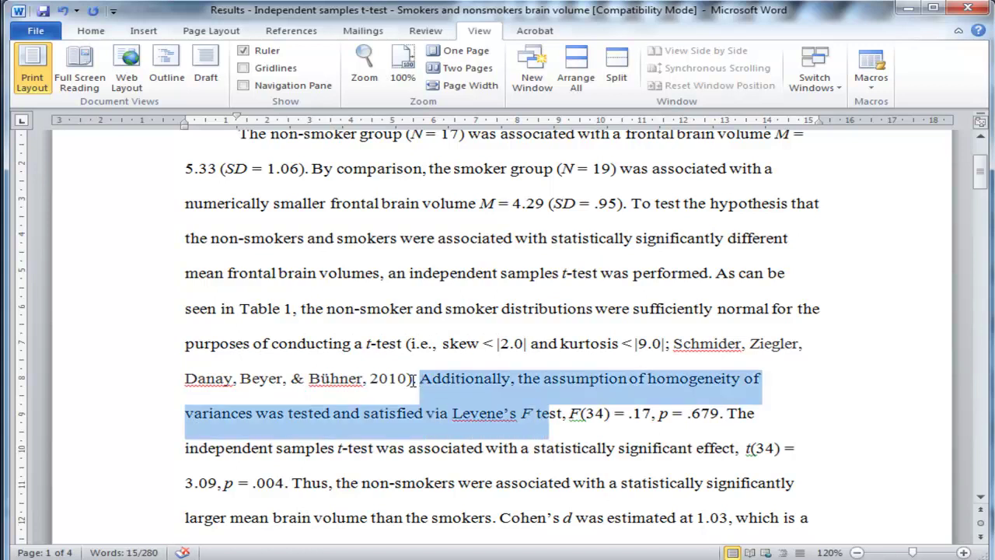
key(Left)
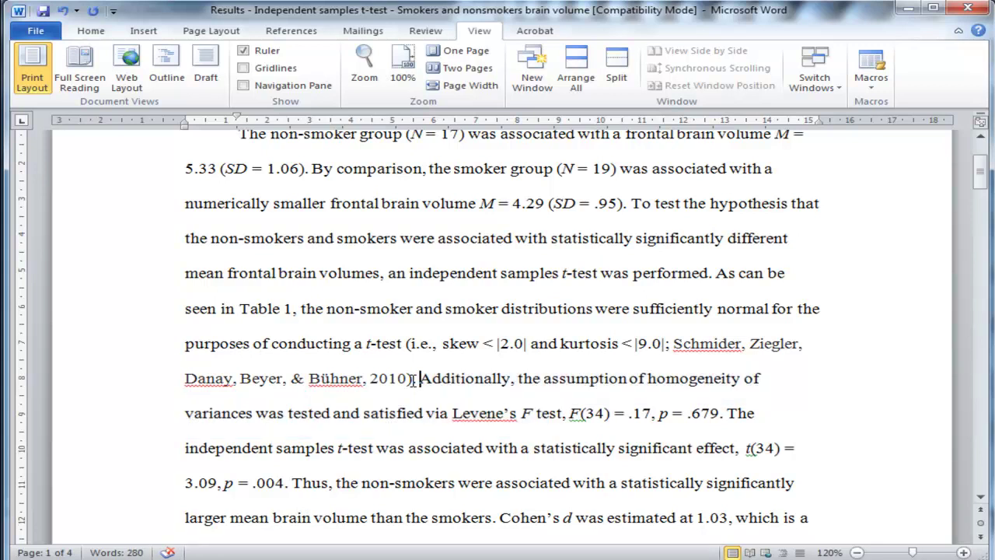
Verify the Levene's values: 34 degrees of freedom, F = .17, p = .679.
click(572, 413)
key(shift+Right)
key(shift+Right)
key(shift+Right)
key(shift+Right)
key(shift+Right)
key(shift+Right)
key(shift+Right)
key(shift+Right)
key(shift+Right)
key(shift+Right)
key(shift+Right)
key(shift+Right)
key(shift+Right)
key(shift+Right)
key(shift+Right)
key(shift+Right)
key(shift+Right)
key(shift+Right)
key(shift+Right)
key(shift+Right)
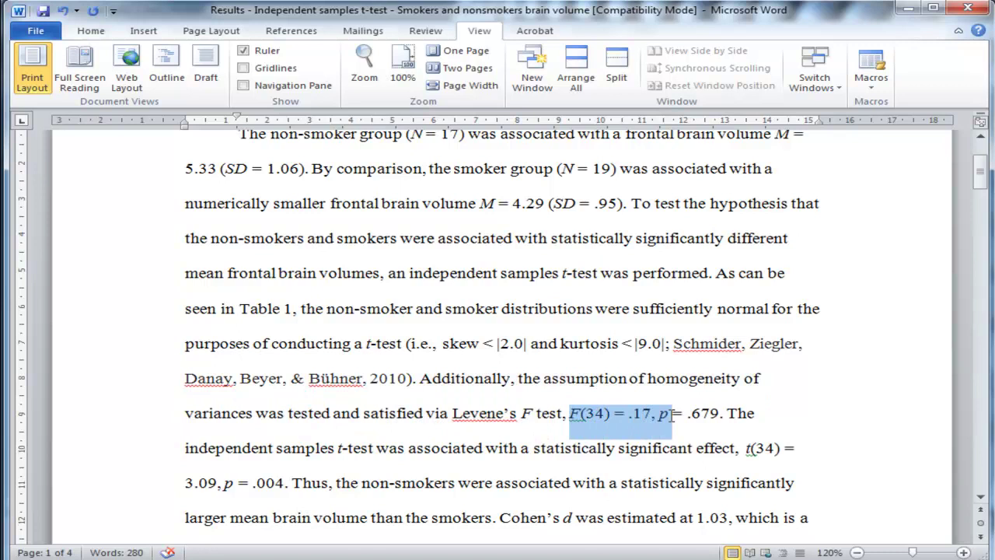
click(564, 414)
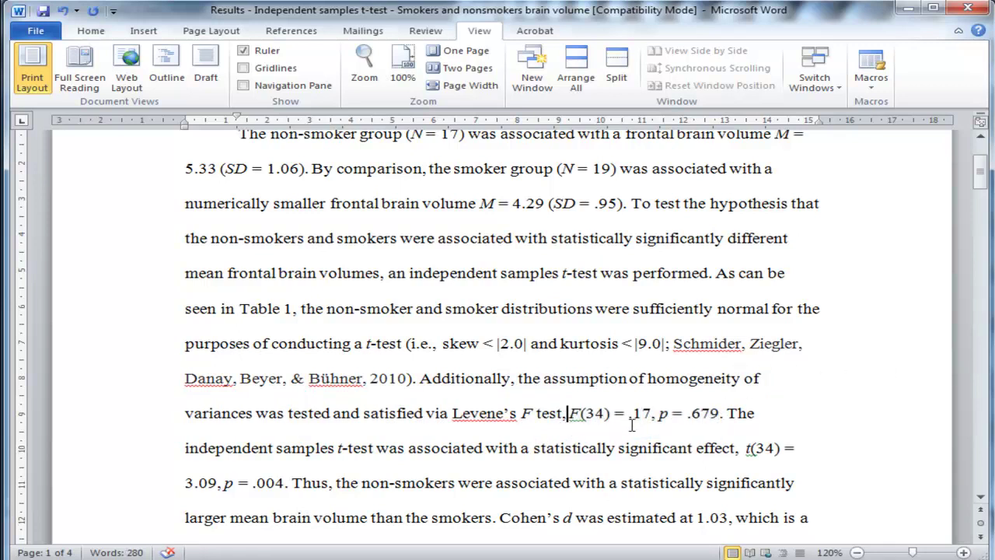
key(Right)
key(Right)
key(shift+Right)
key(shift+Right)
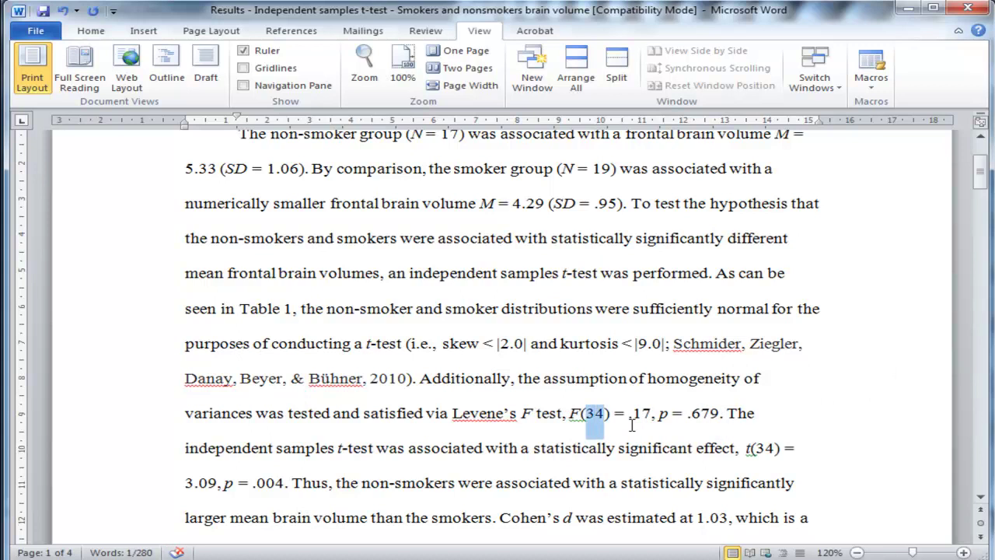
key(Right)
key(Right)
key(Right)
key(Right)
key(Right)
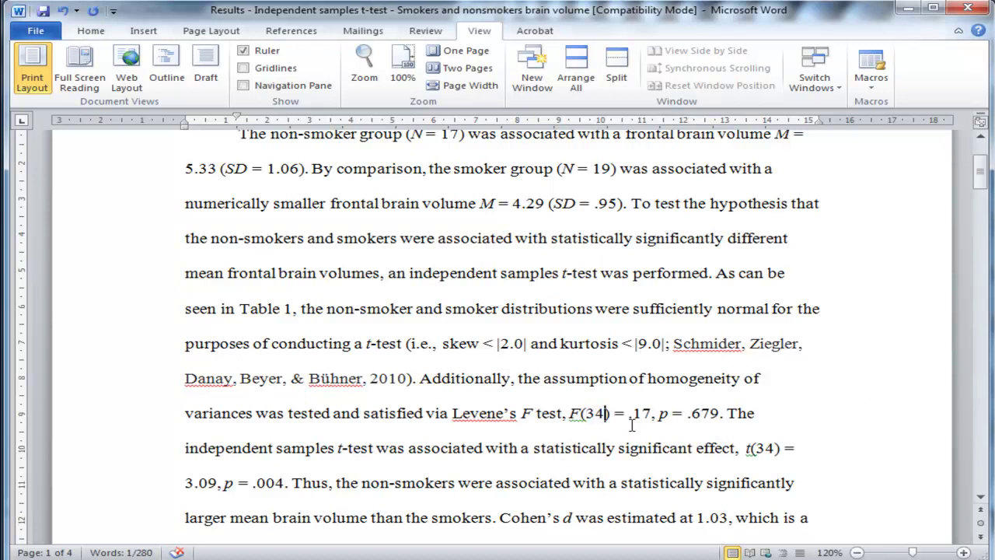
key(shift+Right)
key(shift+Right)
key(shift+Right)
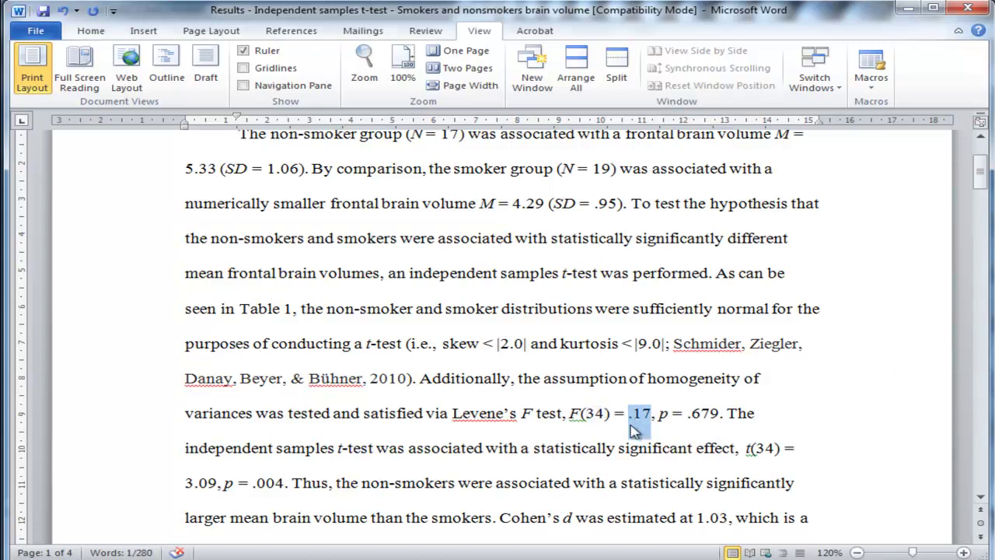
key(Right)
key(Right)
key(Right)
key(Right)
key(Right)
key(Right)
key(Right)
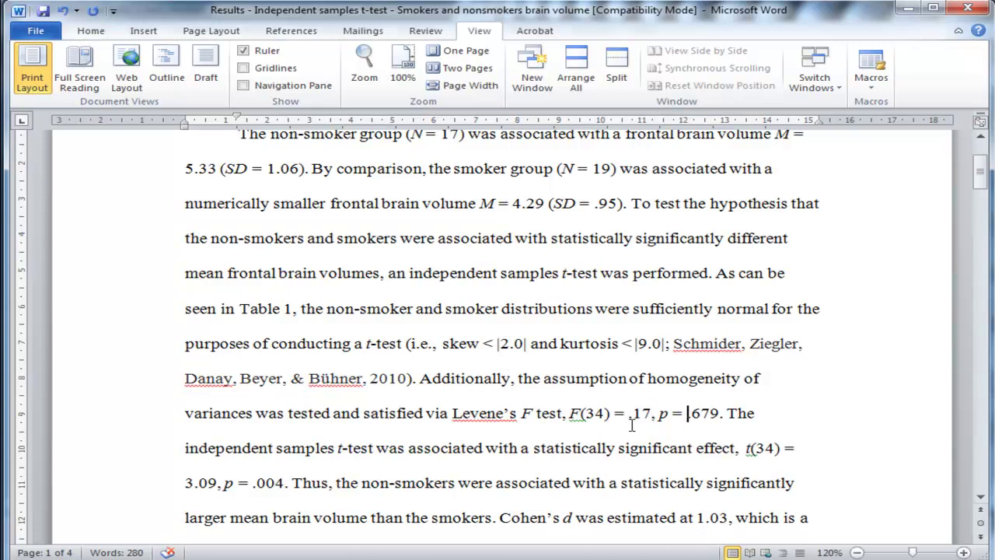
key(shift+Right)
key(shift+Right)
key(shift+Right)
key(shift+Right)
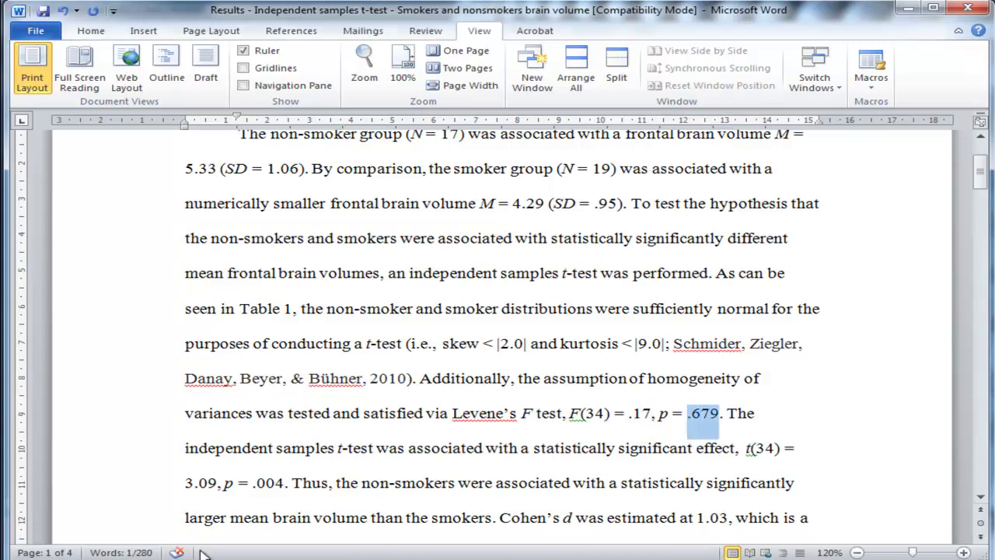
key(Right)
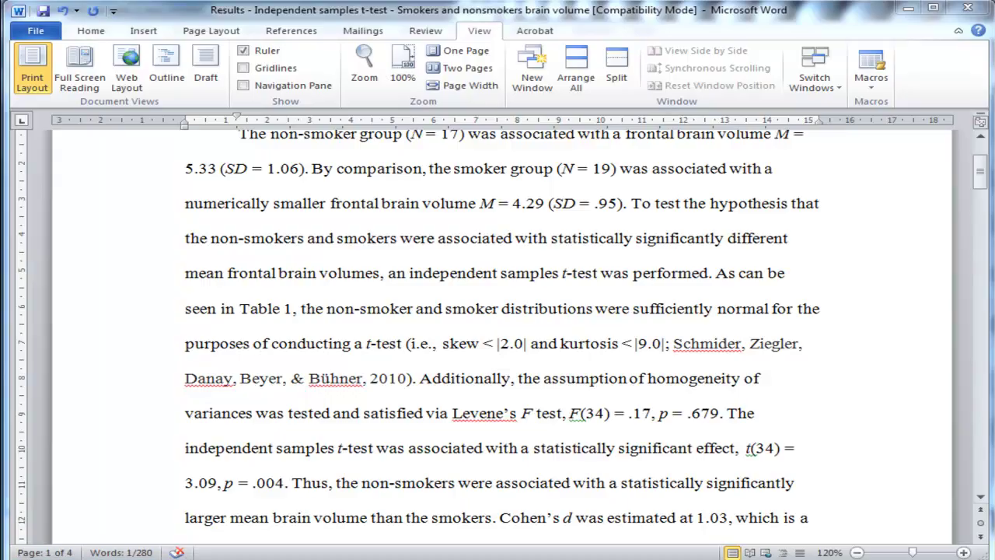
key(alt+Tab)
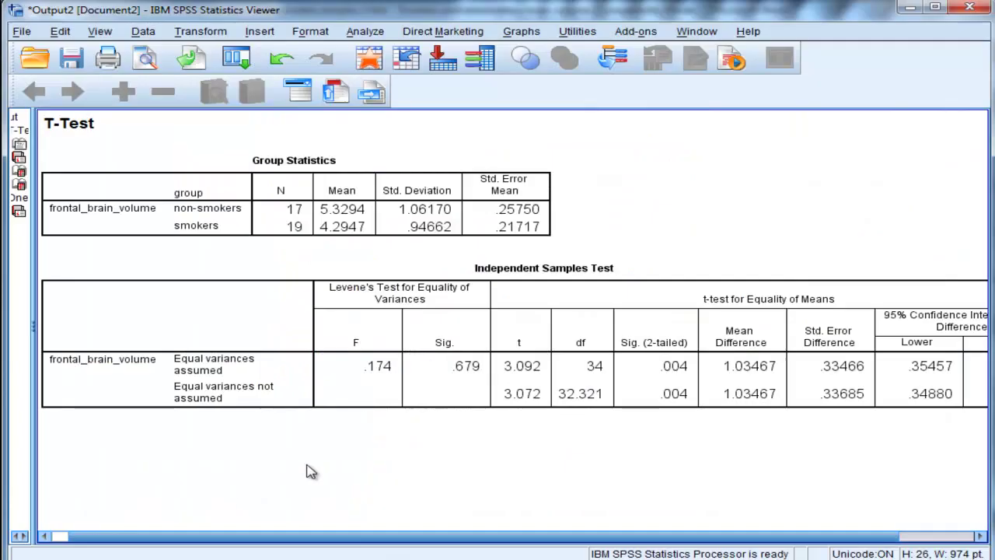
Open the Independent Samples Test table and mark the Levene's values .174 and .679.
click(393, 373)
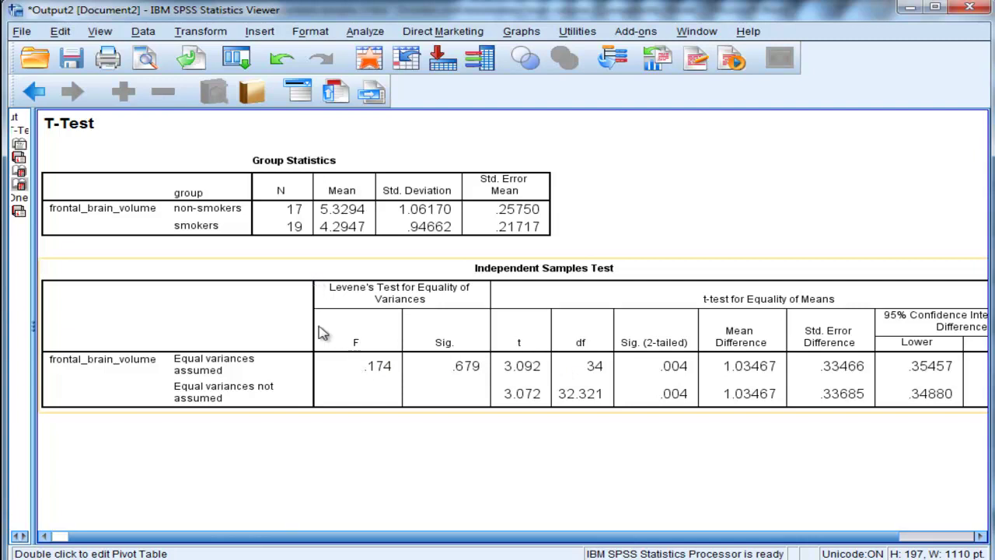
click(371, 397)
double_click(371, 397)
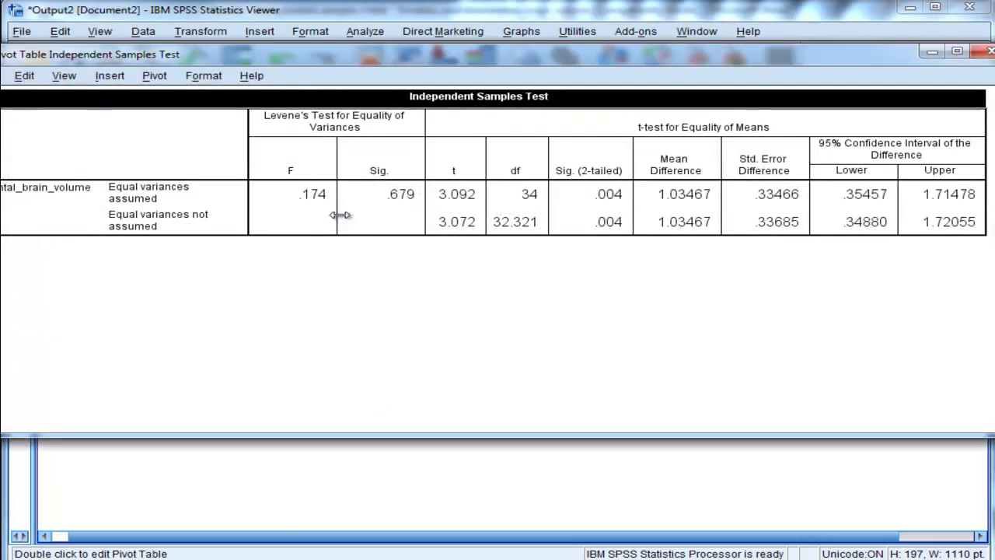
drag(302, 195, 393, 208)
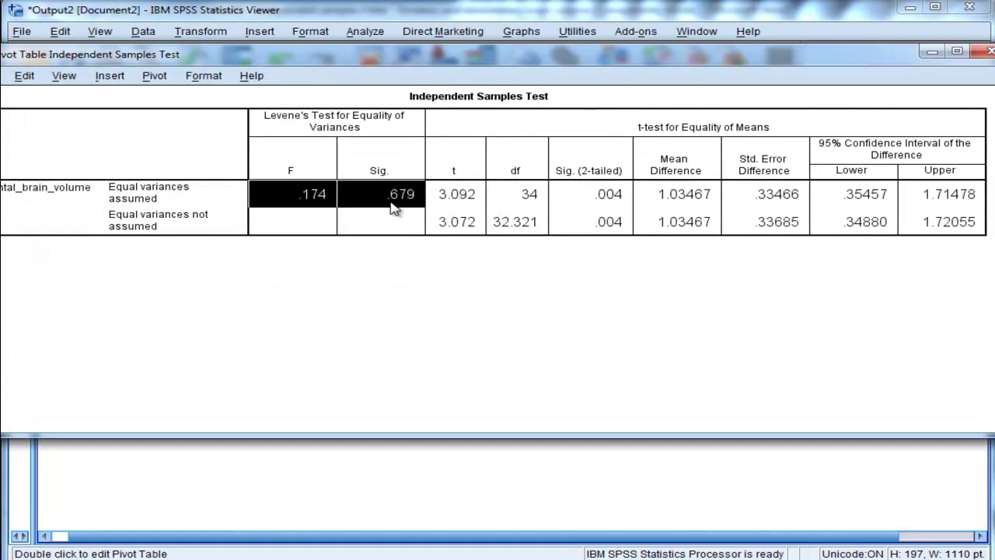
click(300, 118)
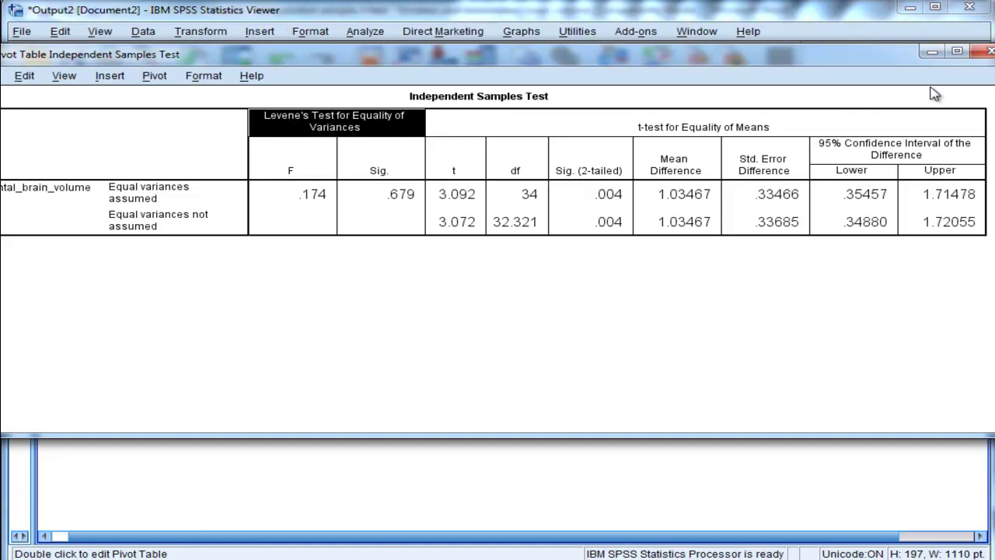
Close the table editor and minimize SPSS to get back to Word.
click(989, 52)
click(369, 204)
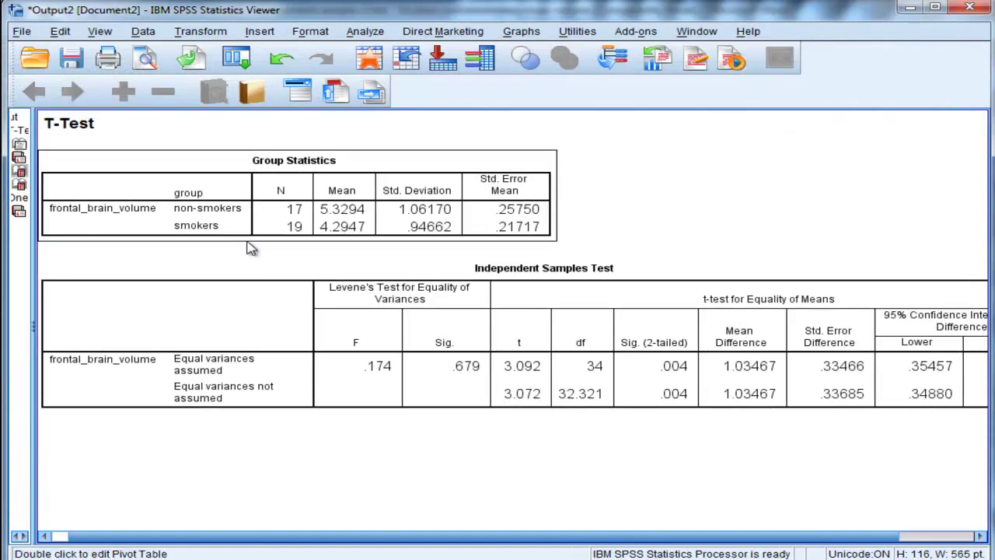
click(523, 344)
click(910, 7)
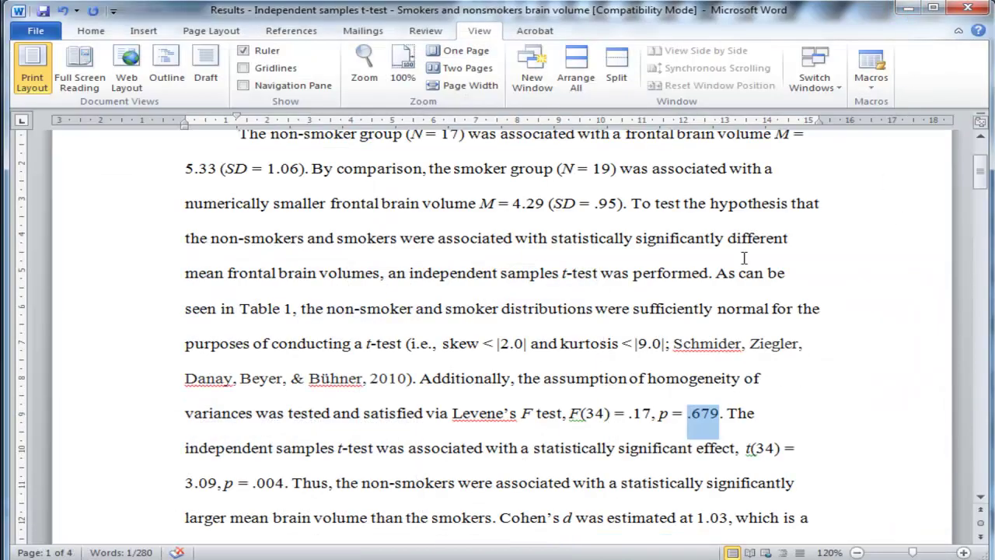
click(681, 414)
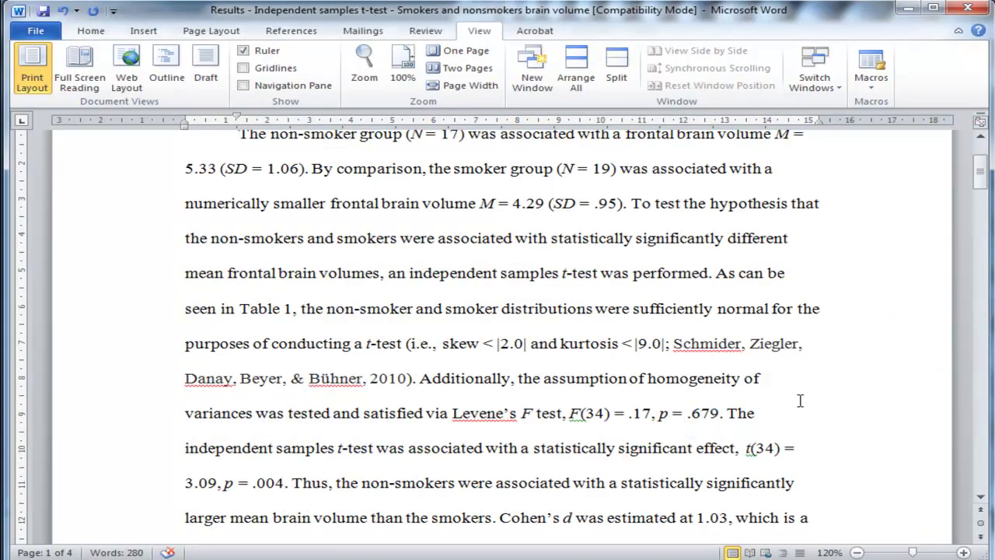
key(Right)
key(Right)
key(Right)
key(Right)
key(Right)
key(Right)
key(Right)
key(Left)
key(shift+Right)
key(shift+Right)
key(shift+Right)
key(shift+Right)
key(shift+Right)
key(shift+Right)
key(shift+Right)
key(shift+Right)
key(shift+Right)
key(shift+Right)
key(shift+Right)
key(shift+Right)
key(shift+Right)
key(shift+Right)
key(shift+Right)
key(shift+Right)
key(shift+Right)
key(shift+Right)
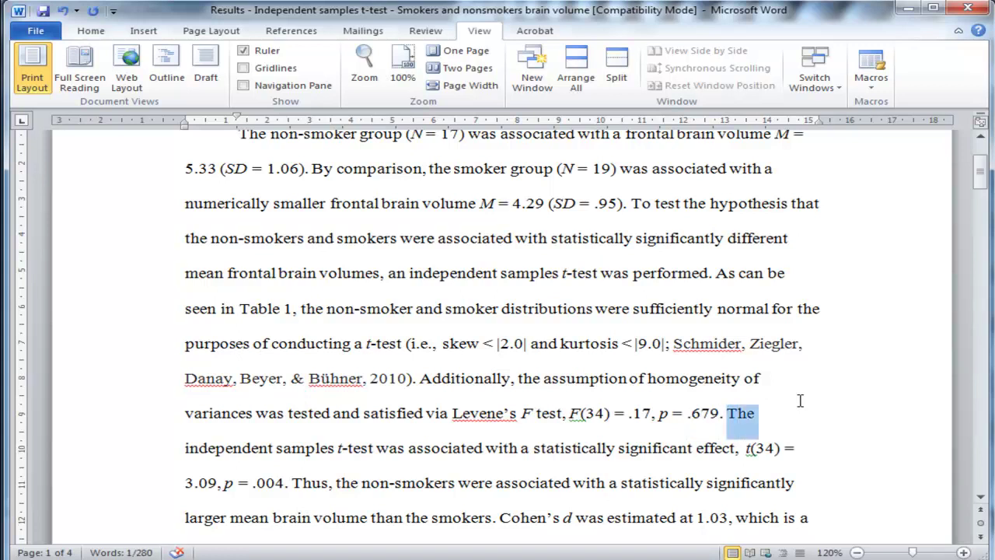
key(shift+Right)
key(shift+Right)
key(shift+Right)
key(shift+Right)
key(shift+Right)
key(shift+Right)
key(shift+Right)
key(shift+Right)
key(shift+Right)
key(shift+Right)
key(shift+Right)
key(shift+Right)
key(shift+Right)
key(shift+Right)
key(shift+Right)
key(shift+Right)
key(shift+Right)
key(shift+Right)
key(shift+Right)
key(shift+Right)
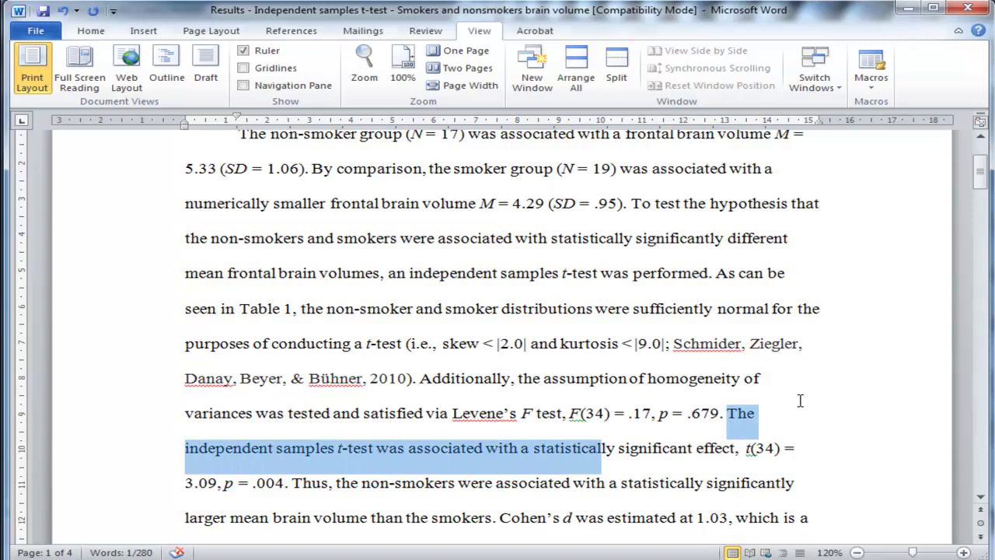
key(shift+Right)
key(shift+Right)
key(shift+Right)
key(shift+Right)
key(shift+Right)
key(shift+Right)
key(shift+Right)
key(shift+Right)
key(shift+Right)
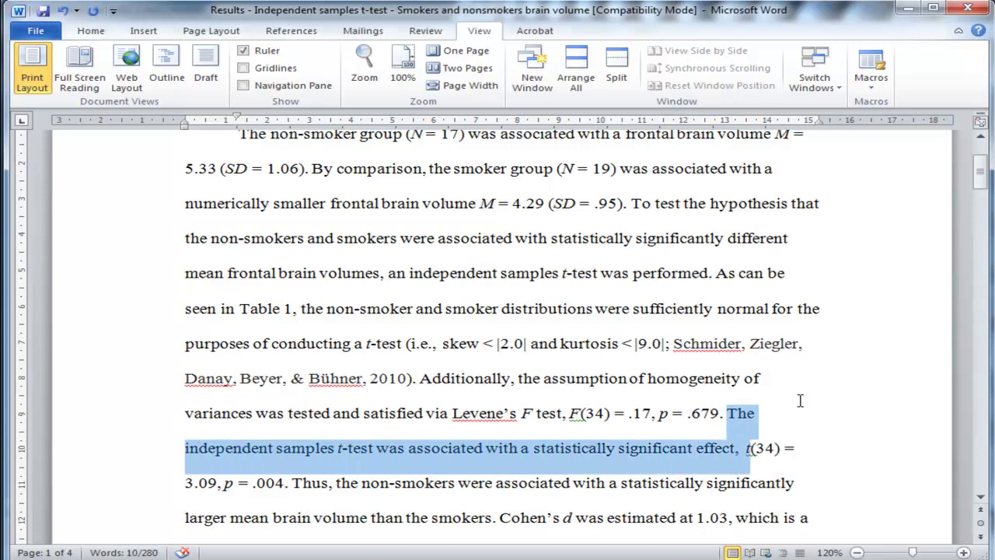
key(Left)
key(Down)
key(Down)
key(Down)
key(Down)
key(Down)
key(Down)
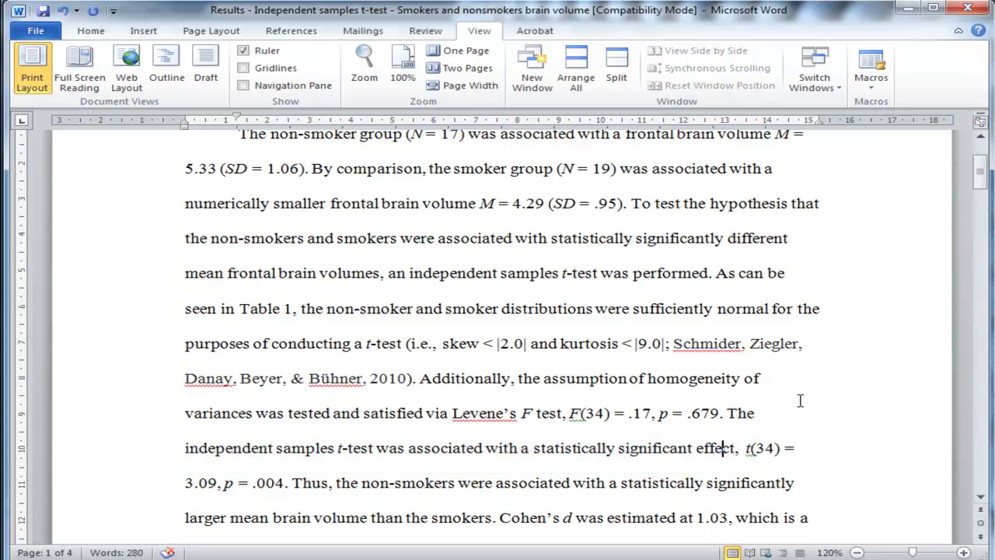
key(Up)
key(Up)
key(Up)
key(Up)
key(Right)
key(Right)
key(Right)
key(shift+Right)
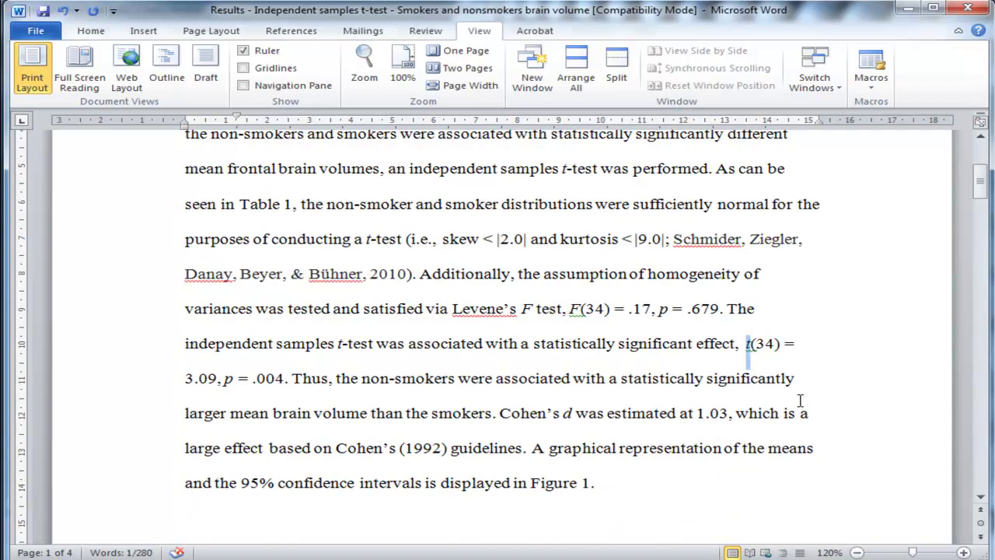
key(Right)
key(shift+Right)
key(shift+Right)
key(shift+Right)
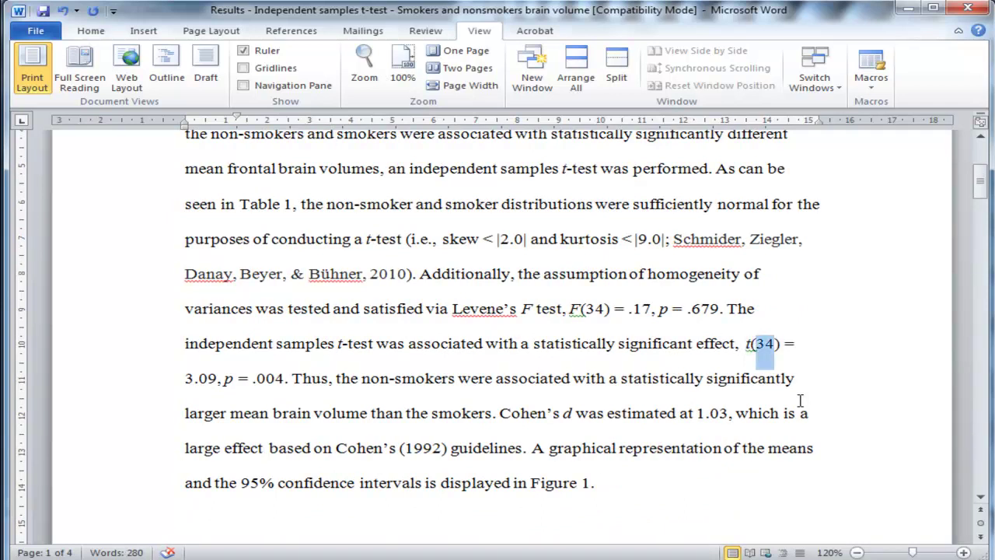
key(Right)
key(Right)
key(Right)
key(Right)
key(Right)
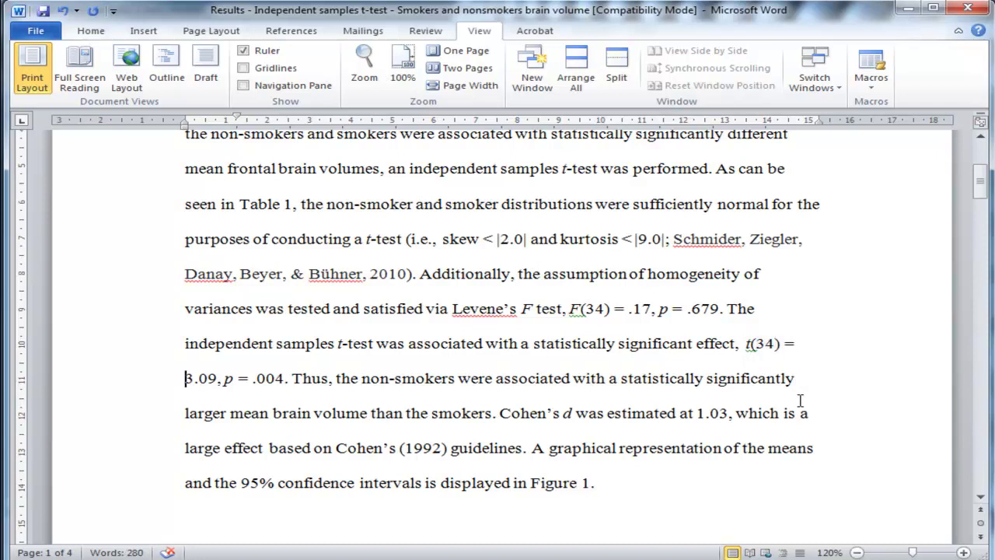
key(shift+Right)
key(shift+Right)
key(shift+Right)
key(shift+Right)
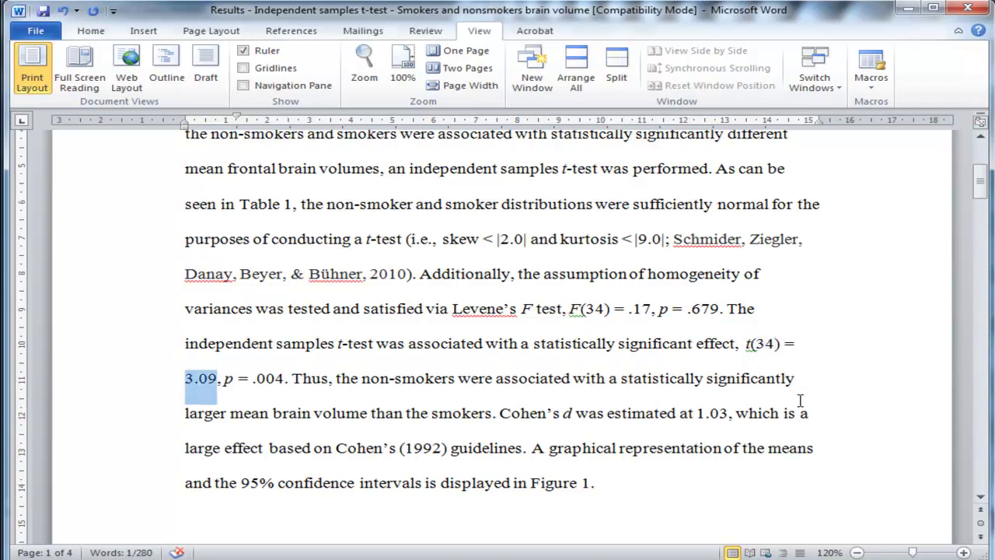
key(Right)
key(Right)
key(shift+Right)
key(shift+Right)
key(Right)
key(Right)
key(Right)
key(shift+Right)
key(shift+Right)
key(shift+Right)
key(shift+Right)
key(shift+Right)
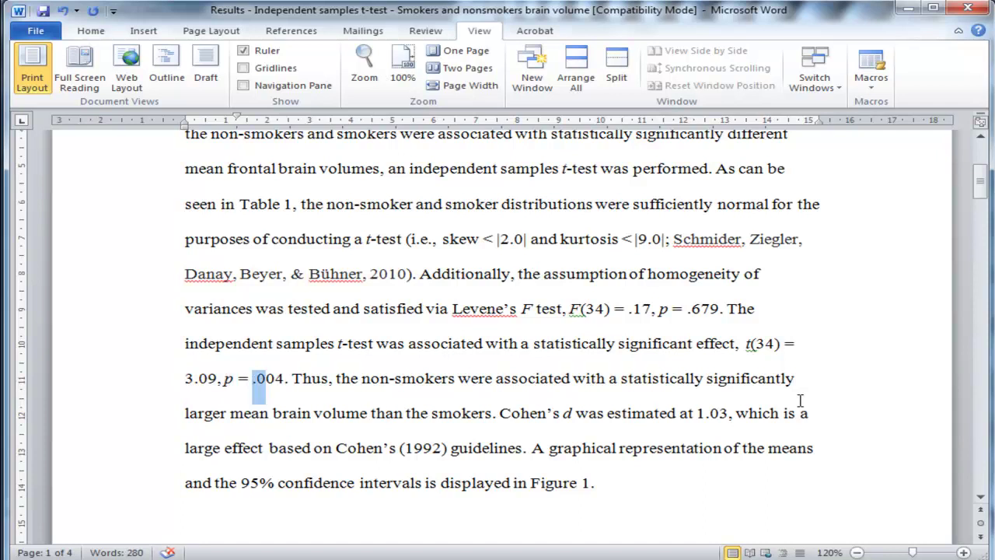
key(shift+Left)
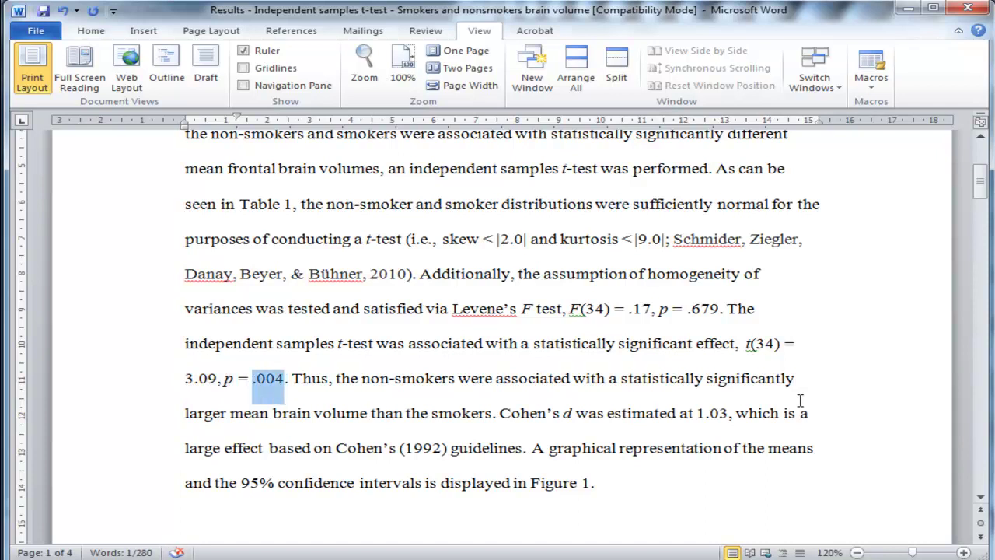
key(alt+Tab)
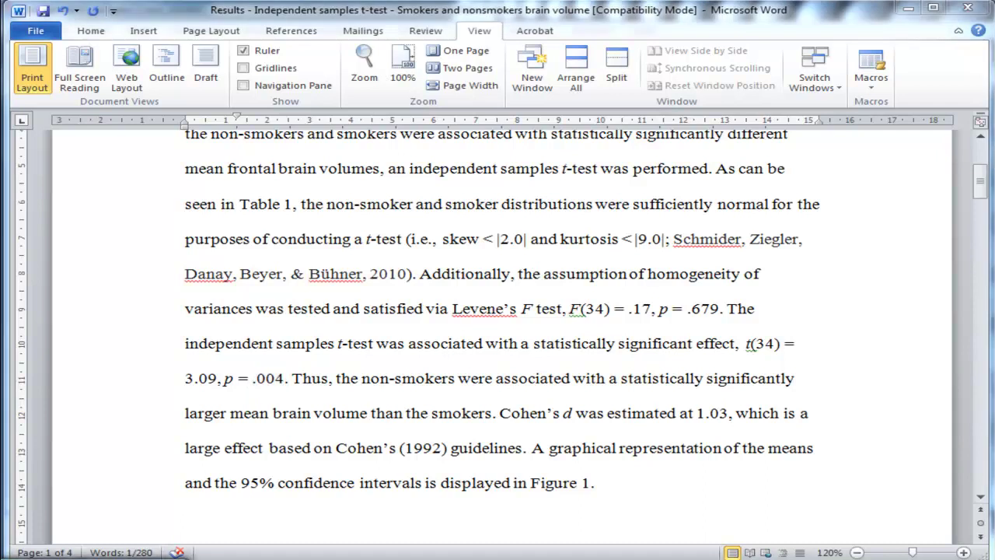
Confirm t = 3.092 and df = 34 on the Equal variances assumed row, then resume after 3.09 in Word.
double_click(518, 398)
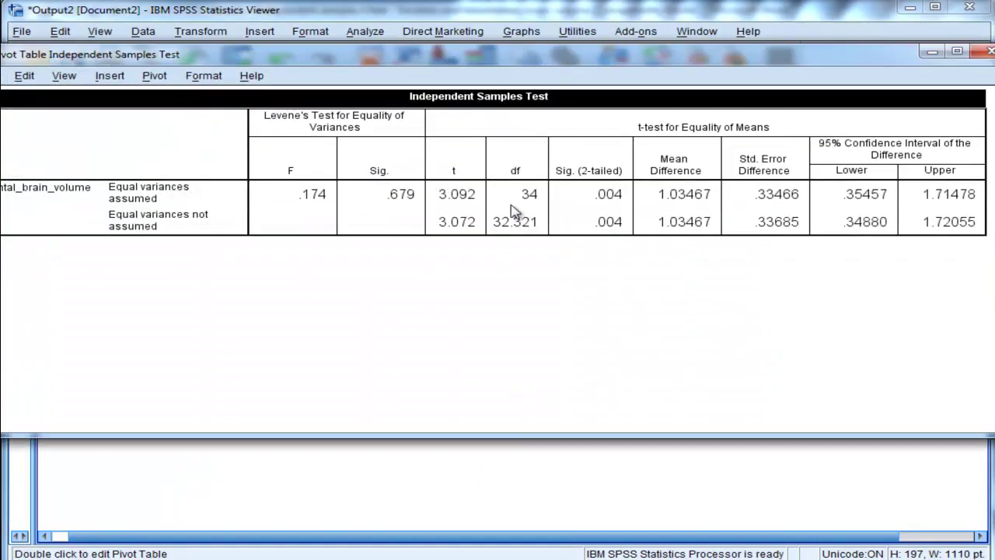
drag(453, 203, 520, 199)
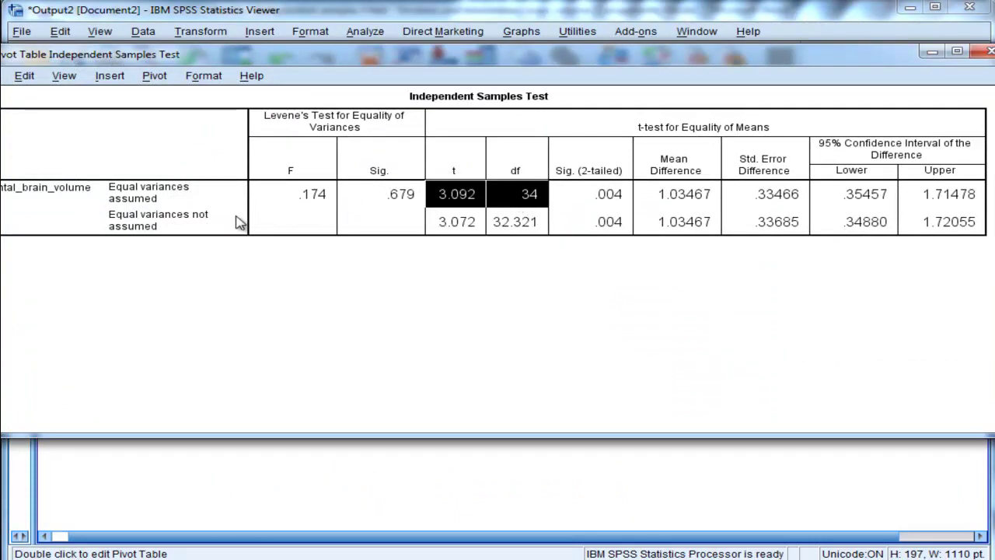
click(149, 197)
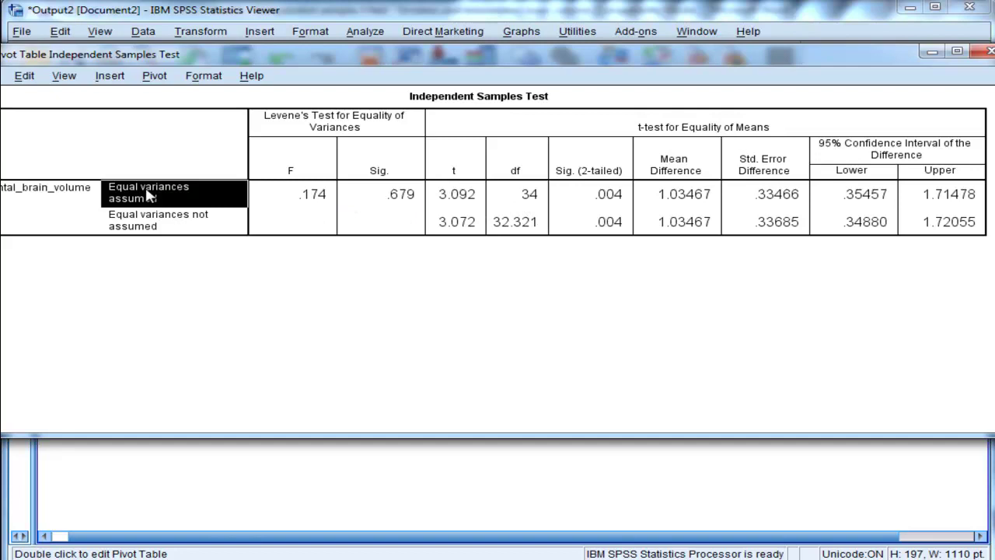
click(457, 199)
click(525, 198)
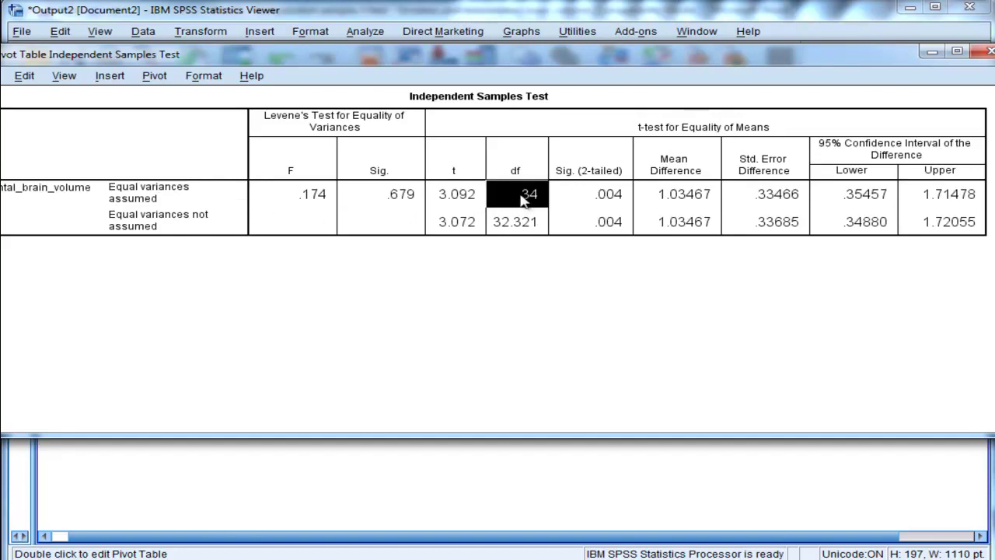
click(466, 203)
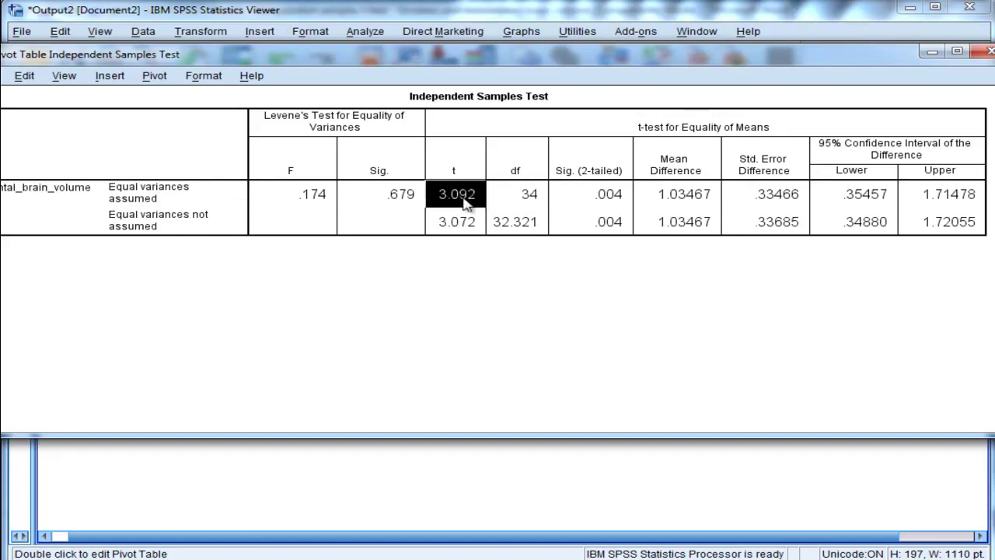
click(524, 202)
click(932, 52)
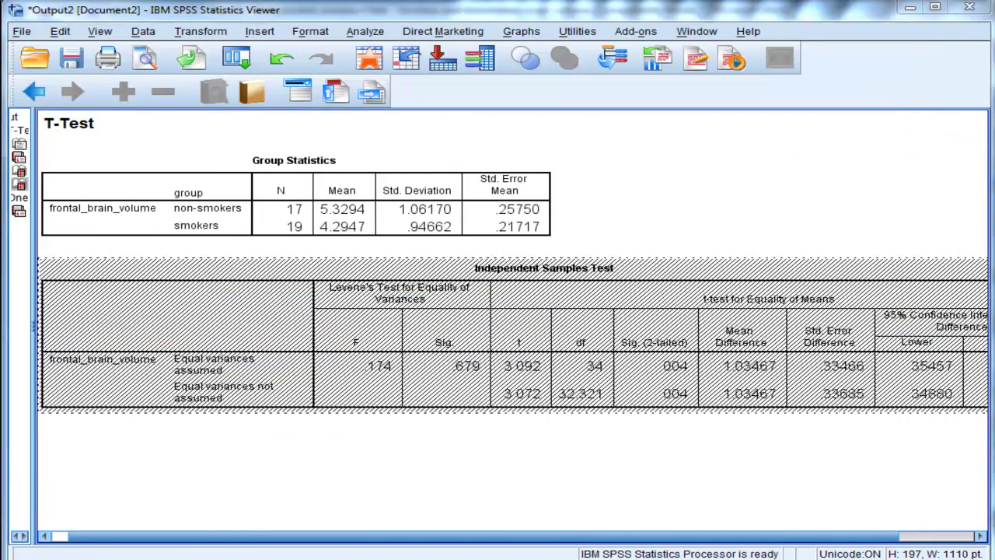
key(alt+Tab)
click(220, 379)
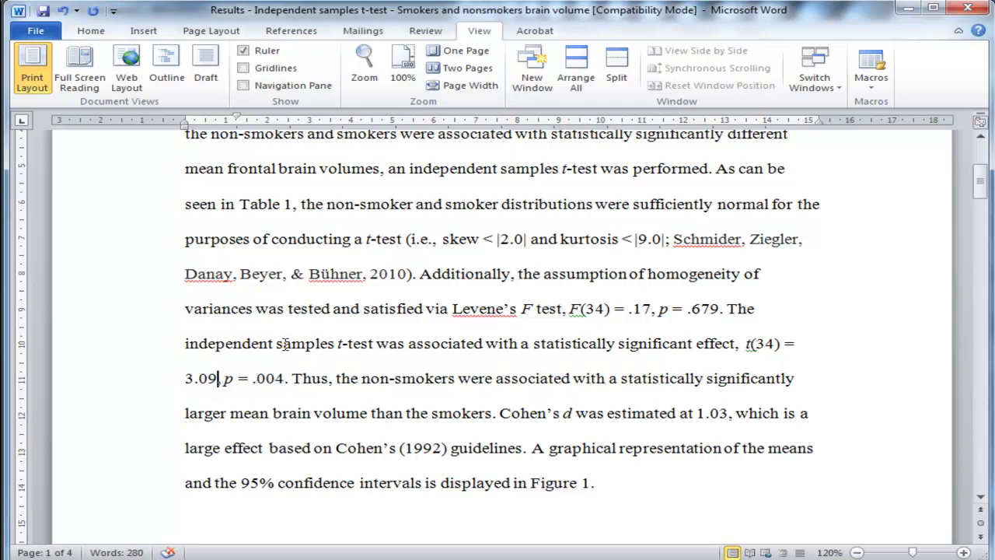
key(shift+Left)
key(shift+Left)
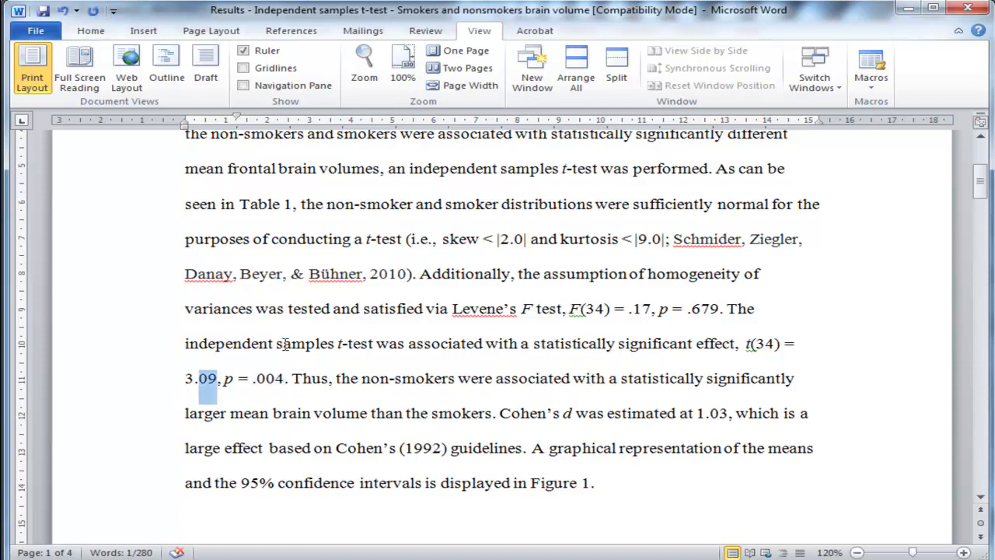
click(633, 309)
drag(634, 309, 721, 310)
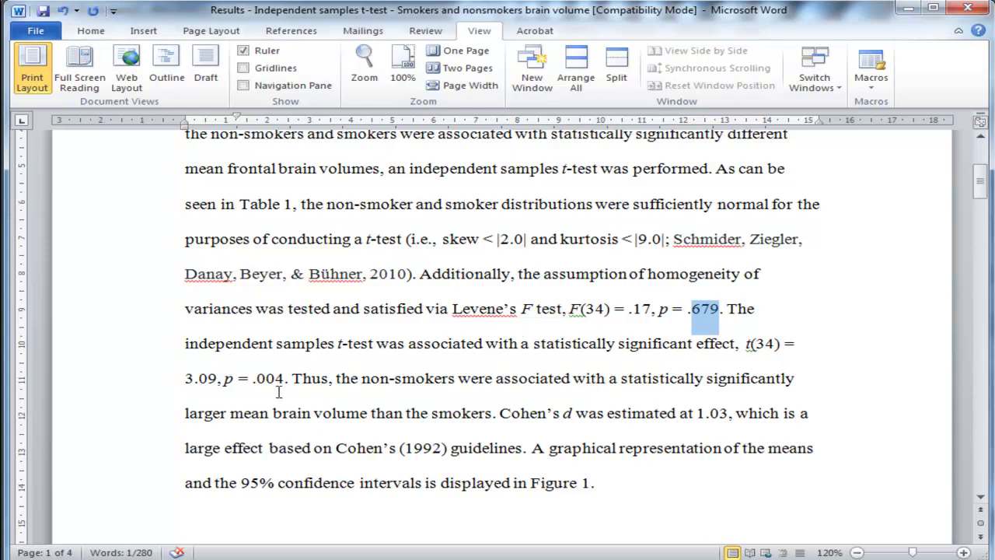
click(336, 379)
key(Left)
key(Left)
key(Left)
key(Left)
key(Left)
key(shift+Up)
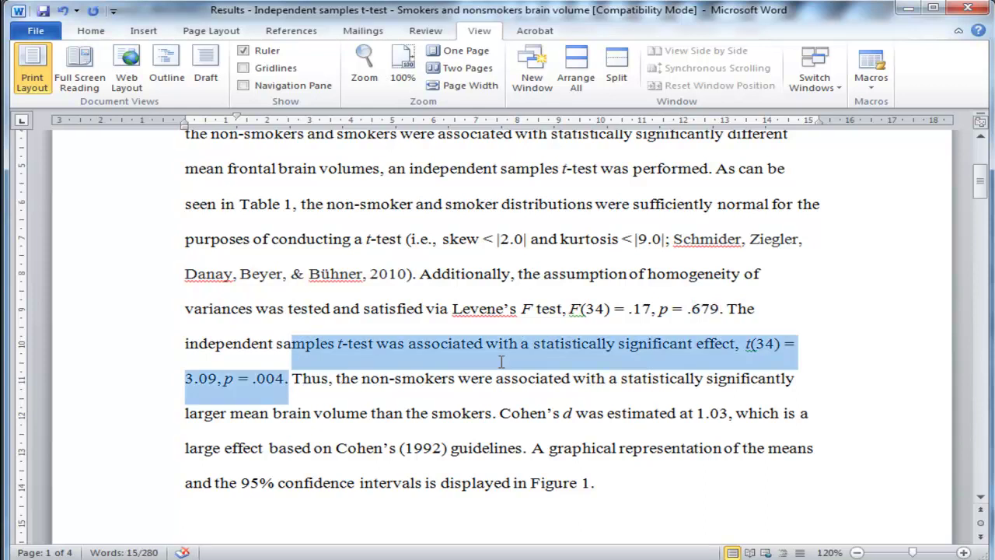
key(shift+Up)
key(shift+Down)
key(Right)
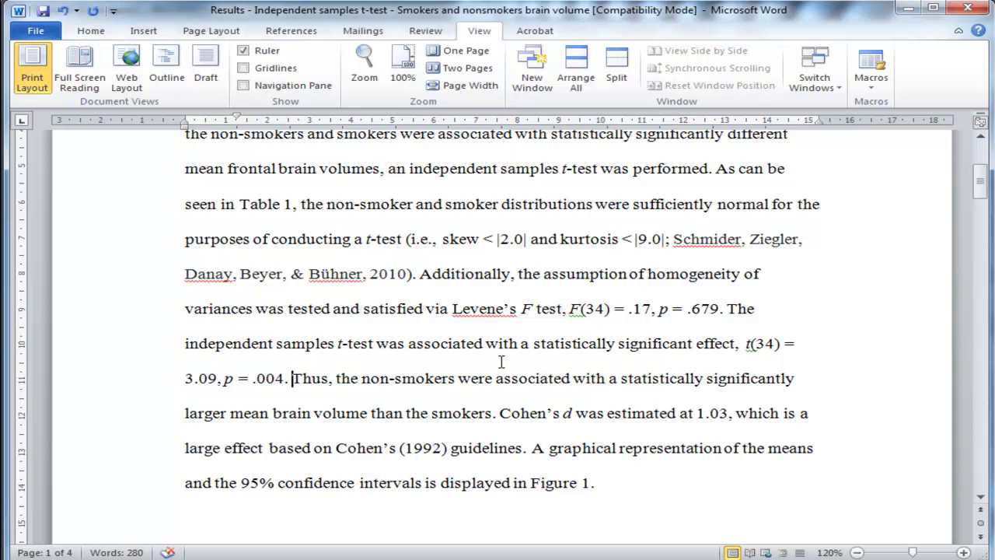
key(shift+Right)
key(shift+Right)
key(shift+Right)
key(shift+Right)
key(shift+Right)
key(shift+Right)
key(shift+Right)
key(shift+Right)
key(shift+Right)
key(shift+Right)
key(shift+Right)
key(shift+Right)
key(shift+Right)
key(shift+Right)
key(shift+Right)
key(shift+Right)
key(shift+Right)
key(shift+Right)
key(shift+Right)
key(shift+Right)
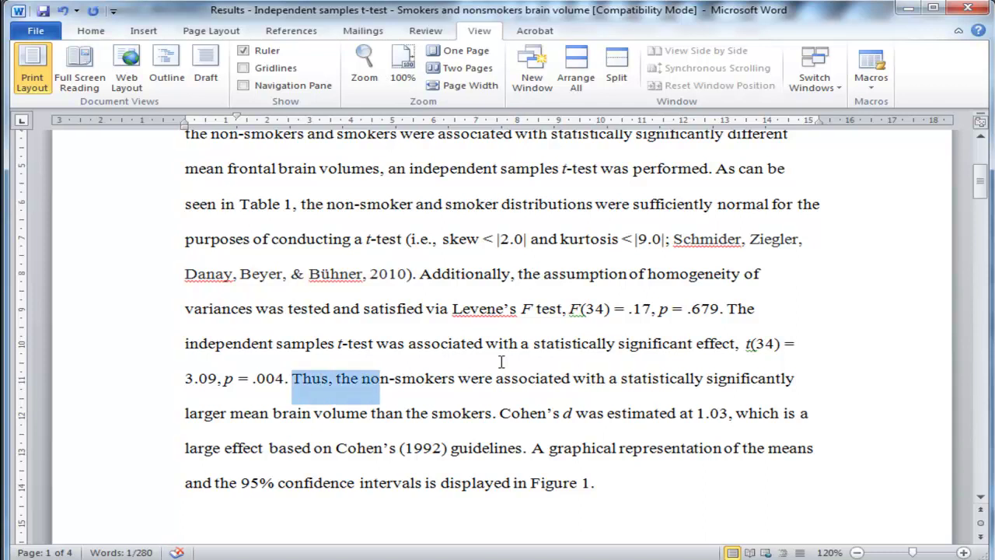
key(shift+Right)
key(shift+Right)
key(shift+Right)
key(shift+Right)
key(shift+Right)
key(shift+Right)
key(shift+Right)
key(shift+Right)
key(shift+Right)
key(shift+Right)
key(shift+Right)
key(shift+Right)
key(shift+Right)
key(shift+Right)
key(shift+Right)
key(shift+Right)
key(shift+Right)
key(shift+Right)
key(shift+Right)
key(shift+Right)
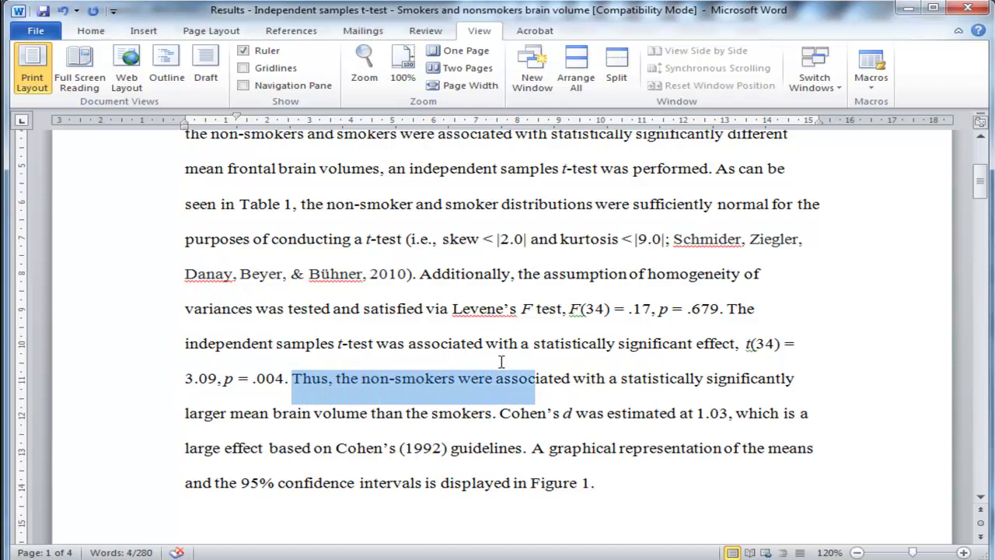
key(shift+Right)
key(shift+Right)
key(shift+Right)
key(shift+Right)
key(shift+Right)
key(shift+Right)
key(shift+Right)
key(shift+Right)
key(shift+Right)
key(shift+Right)
key(shift+Right)
key(shift+Right)
key(shift+Right)
key(shift+Right)
key(shift+Right)
key(shift+Right)
key(shift+Right)
key(shift+Right)
key(shift+Right)
key(shift+Right)
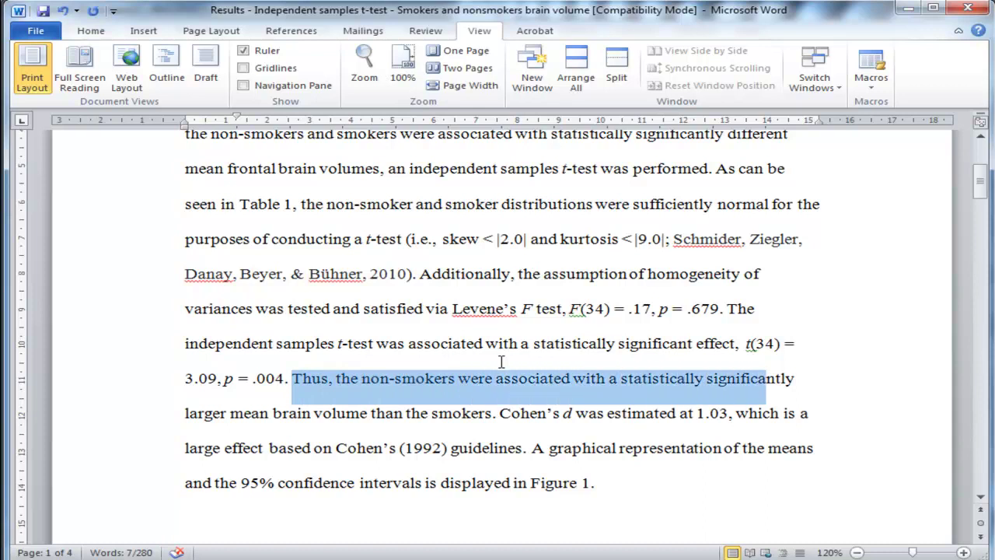
key(shift+Right)
key(shift+Right)
key(shift+Right)
key(shift+Right)
key(shift+Right)
key(shift+Right)
key(shift+Right)
key(shift+Right)
key(shift+Right)
key(shift+Right)
key(shift+Right)
key(shift+Right)
key(shift+Right)
key(shift+Right)
key(shift+Right)
key(shift+Right)
key(shift+Right)
key(shift+Right)
key(shift+Right)
key(shift+Right)
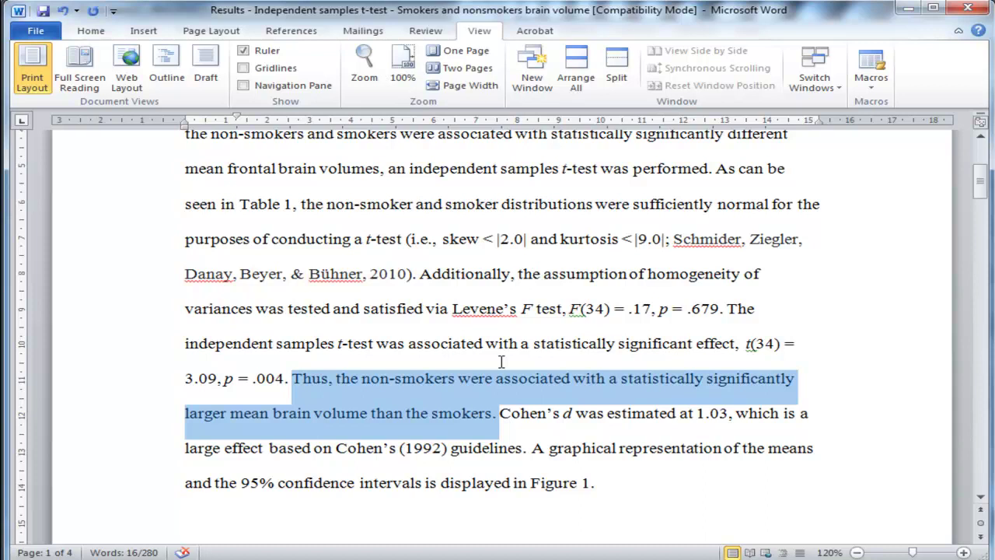
key(Right)
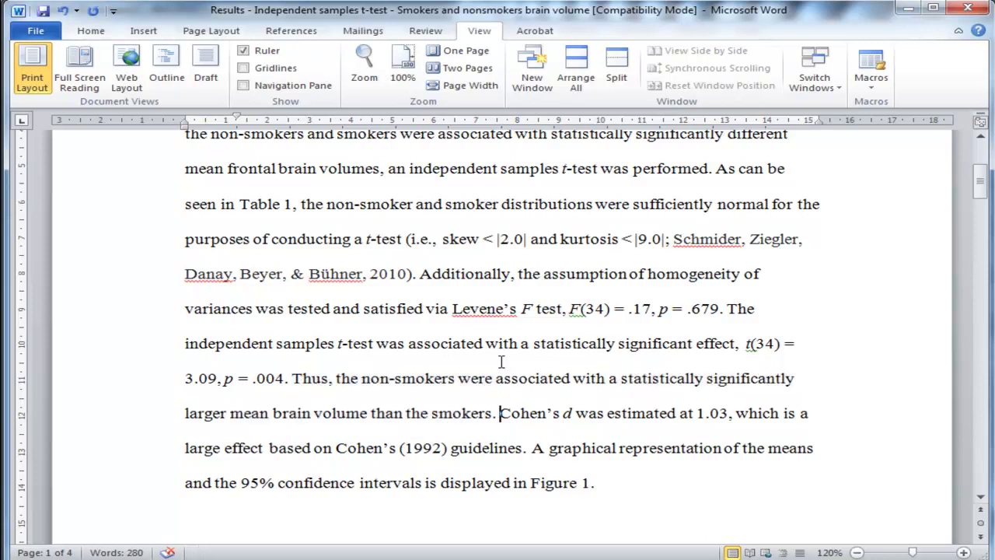
key(shift+Right)
key(shift+Right)
key(shift+Right)
key(shift+Right)
key(shift+Right)
key(shift+Right)
key(shift+Right)
key(shift+Right)
key(shift+Right)
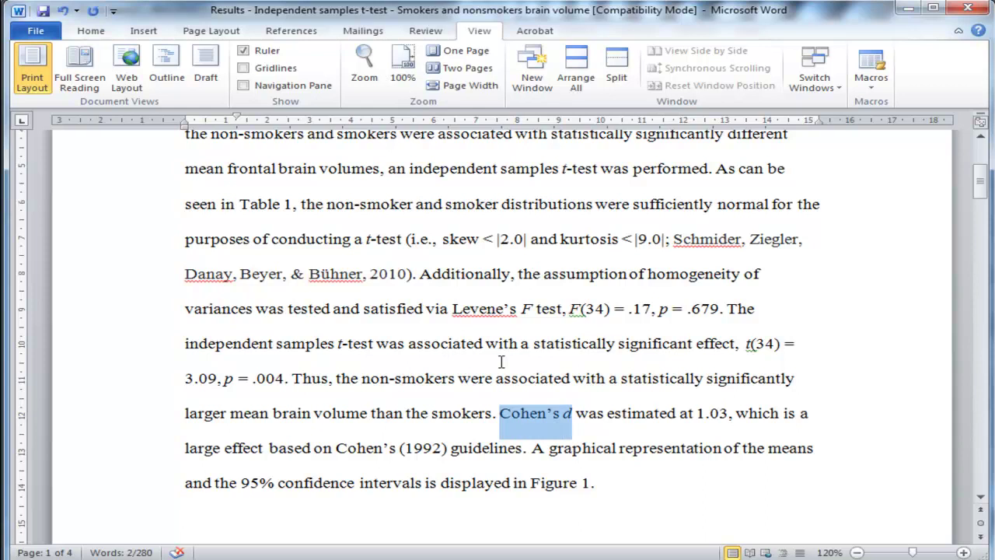
key(Right)
key(Left)
key(Left)
key(Left)
key(Left)
key(Left)
key(Left)
key(Left)
key(Left)
key(Left)
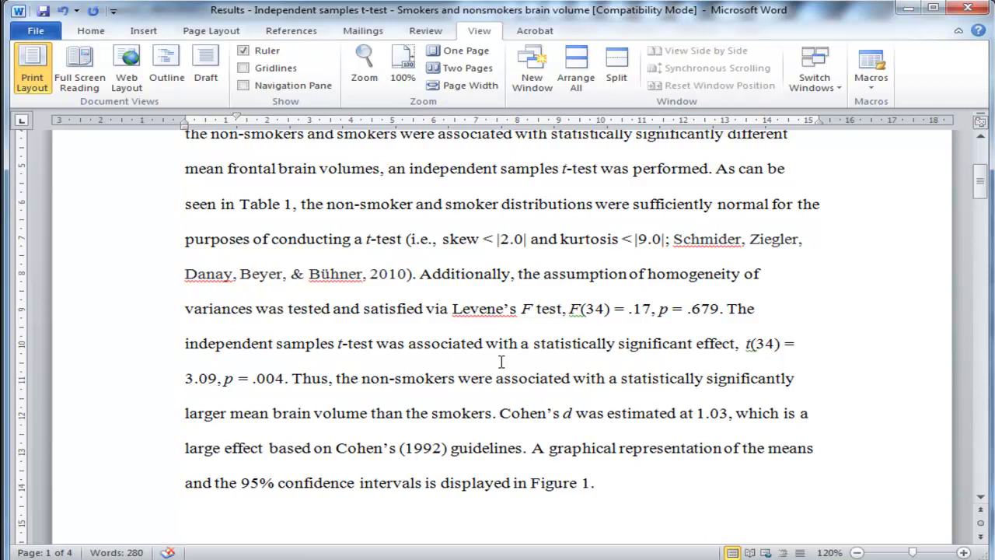
key(shift+Right)
key(shift+Right)
key(shift+Right)
key(shift+Right)
key(shift+Right)
key(shift+Right)
key(shift+Right)
key(shift+Right)
key(shift+Right)
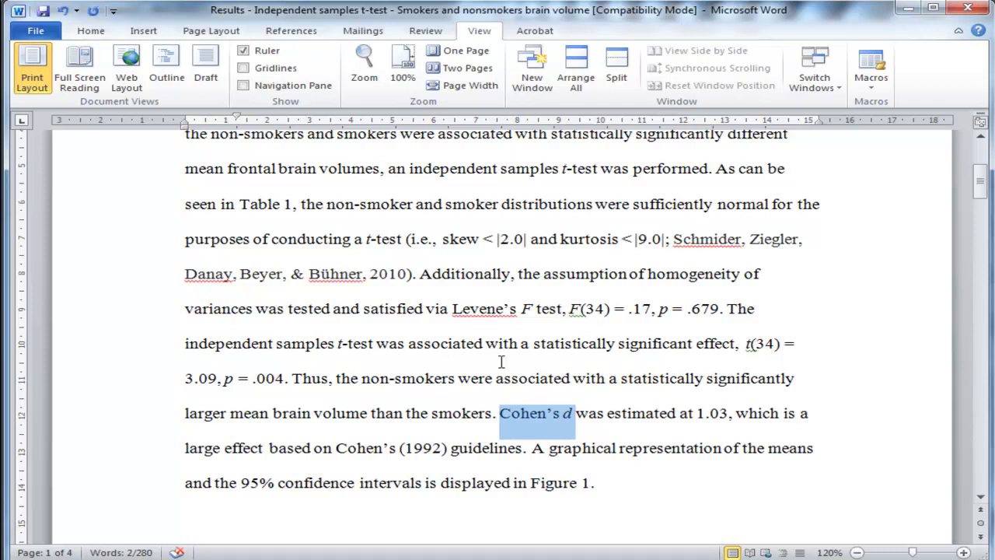
key(Right)
key(Right)
key(Right)
key(Right)
key(Right)
key(Right)
key(Right)
key(Right)
key(Left)
key(Right)
key(Right)
key(Right)
key(Right)
key(Right)
key(Right)
key(Right)
key(Right)
key(Right)
key(Right)
key(Right)
key(Right)
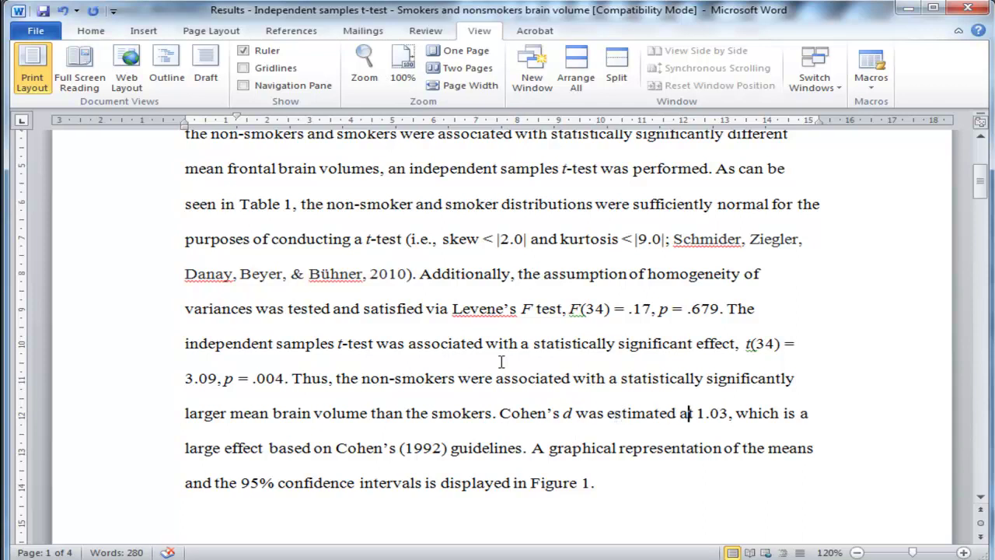
key(shift+Right)
key(shift+Right)
key(shift+Right)
key(shift+Right)
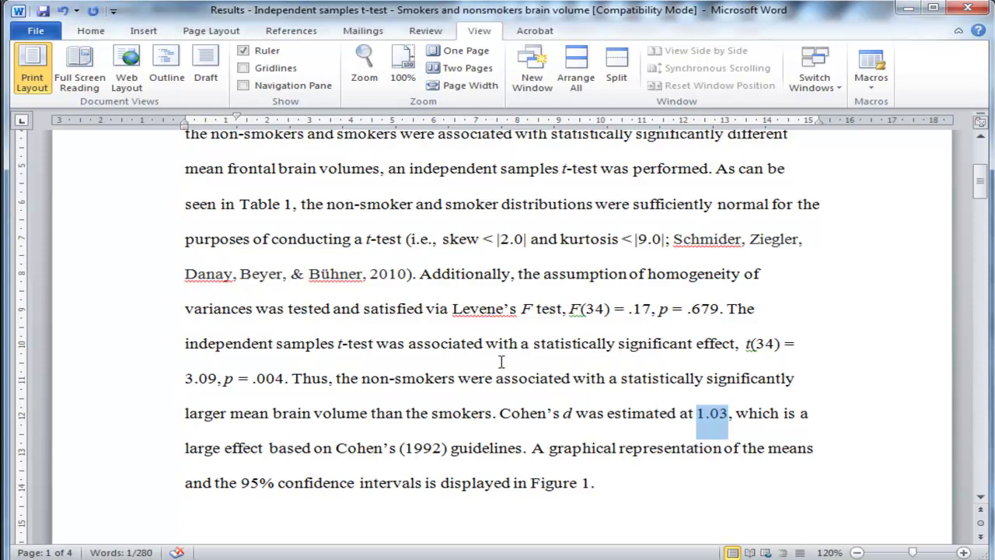
key(Right)
key(Right)
key(Right)
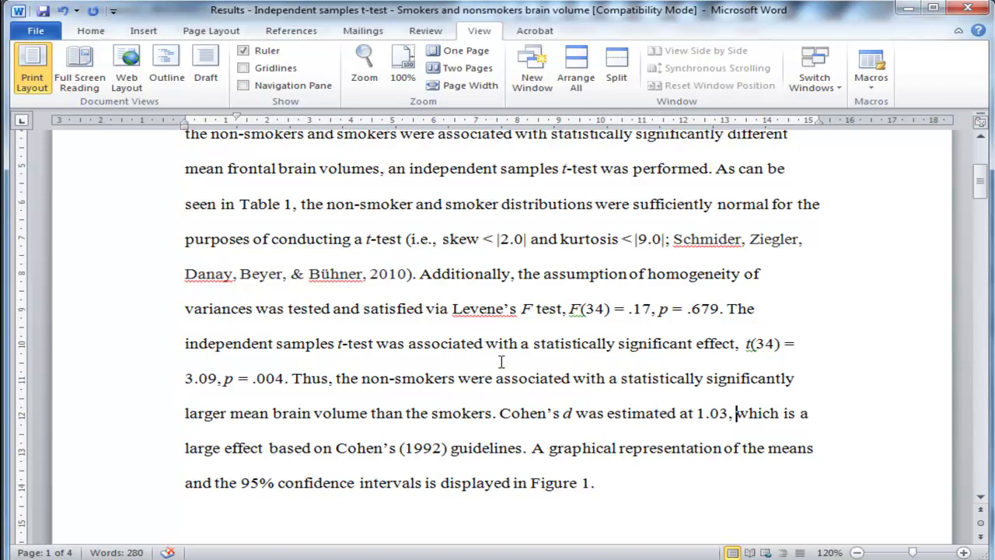
key(shift+Right)
key(shift+Right)
key(shift+Right)
key(shift+Right)
key(shift+Right)
key(shift+Right)
key(shift+Right)
key(shift+Right)
key(shift+Right)
key(shift+Right)
key(shift+Right)
key(shift+Right)
key(shift+Right)
key(shift+Right)
key(shift+Right)
key(shift+Right)
key(shift+Right)
key(shift+Right)
key(shift+Right)
key(shift+Right)
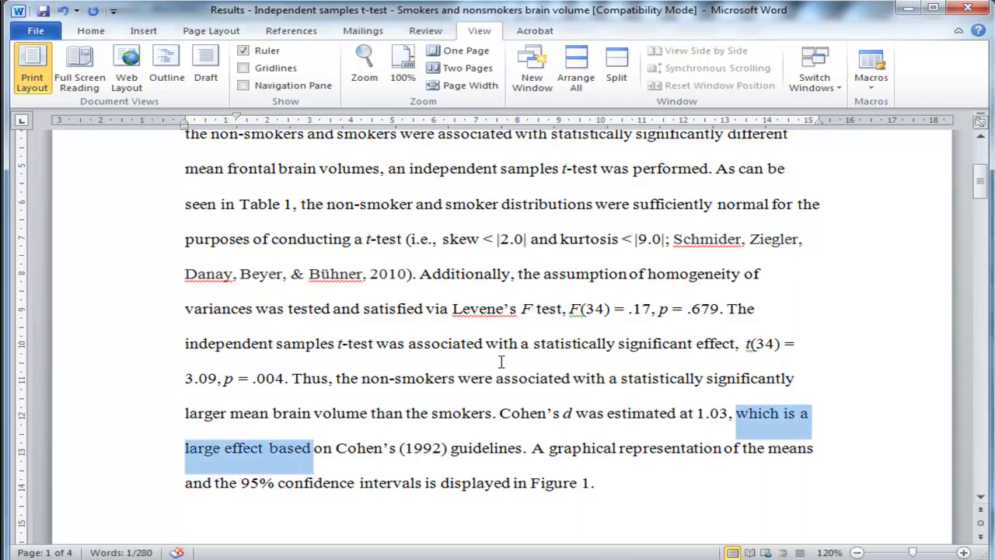
key(shift+Right)
key(shift+Right)
key(shift+Right)
key(shift+Right)
key(shift+Right)
key(shift+Right)
key(shift+Right)
key(shift+Right)
key(shift+Right)
key(shift+Right)
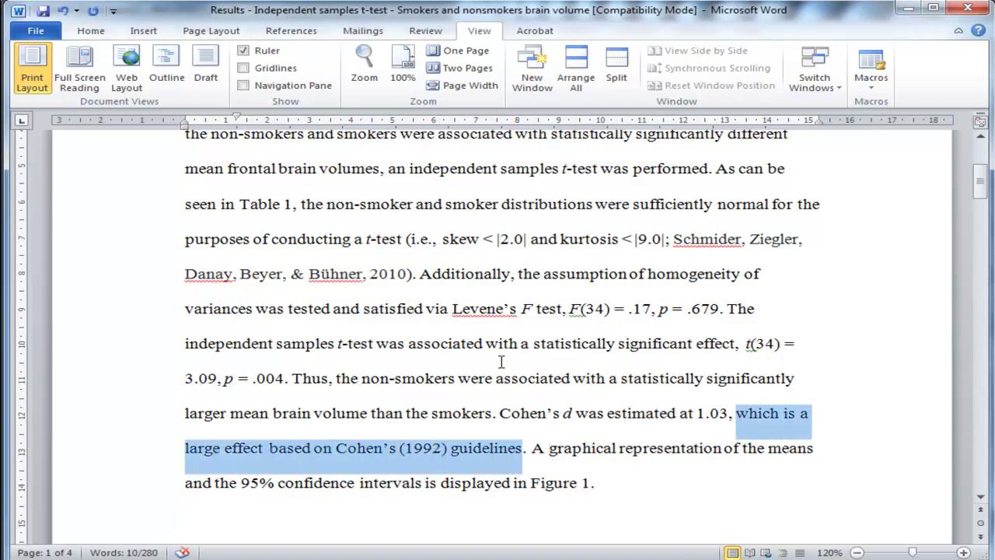
key(Right)
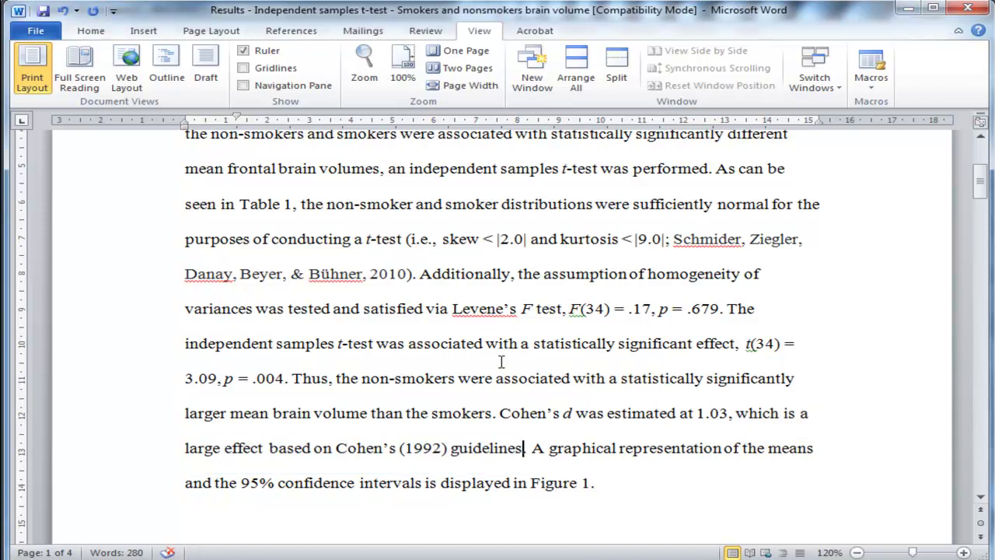
key(Right)
key(Right)
key(shift+Down)
key(shift+Right)
key(shift+Right)
key(shift+Right)
key(shift+Right)
key(shift+Right)
key(shift+Right)
key(shift+Right)
key(shift+Right)
key(shift+Right)
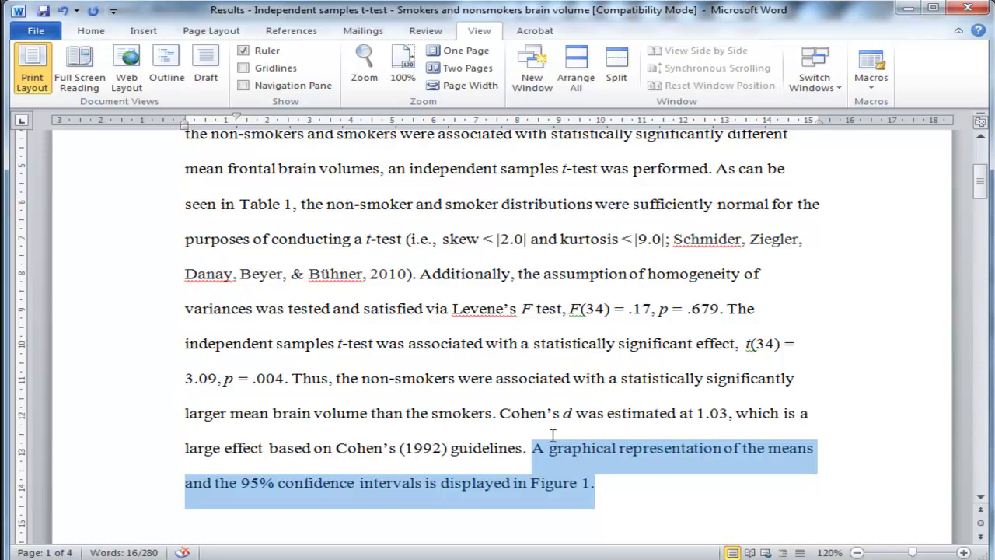
click(533, 448)
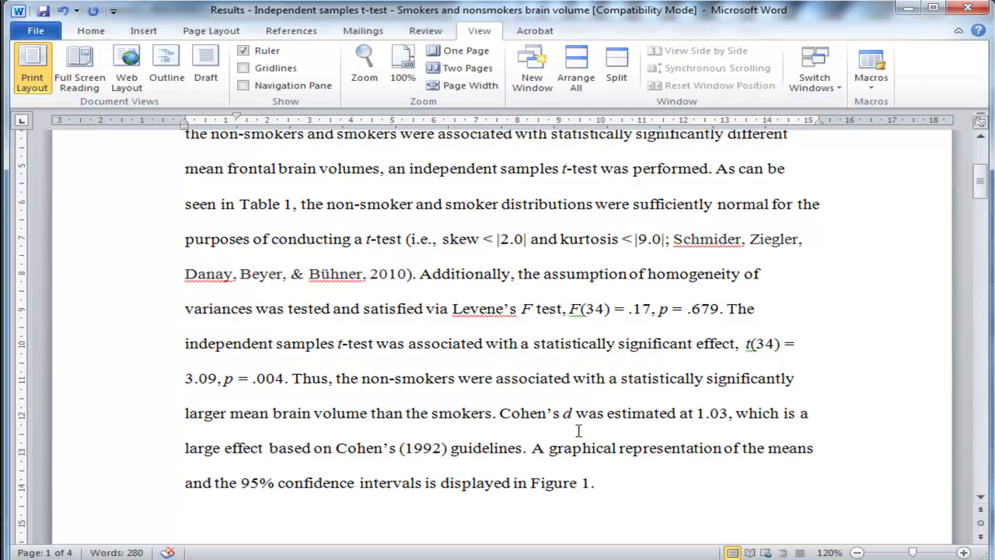
scroll(578, 430, down, 2)
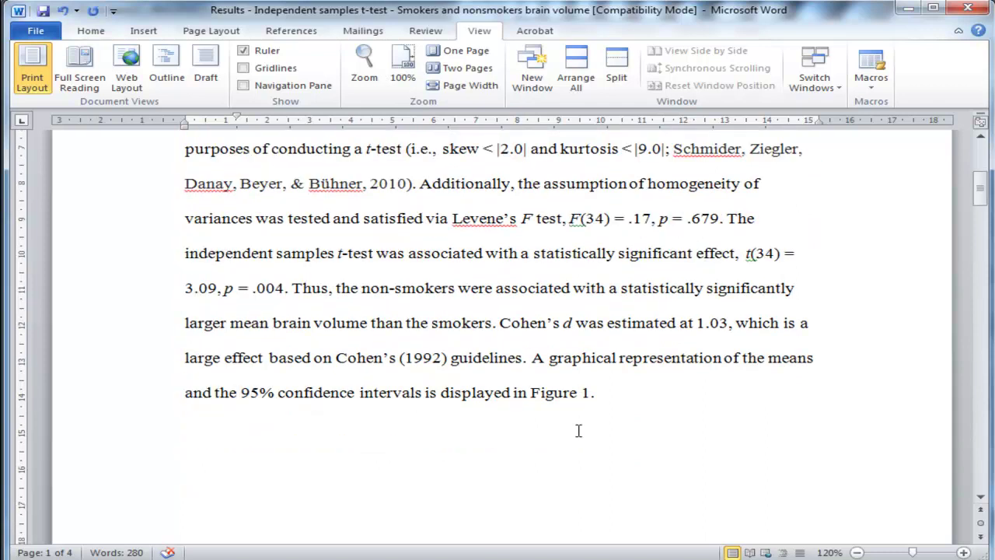
Review the Results paragraph, highlighting it in full and then clearing the selection.
scroll(578, 430, down, 4)
scroll(578, 430, down, 9)
scroll(578, 430, up, 3)
scroll(578, 430, up, 16)
scroll(578, 430, down, 5)
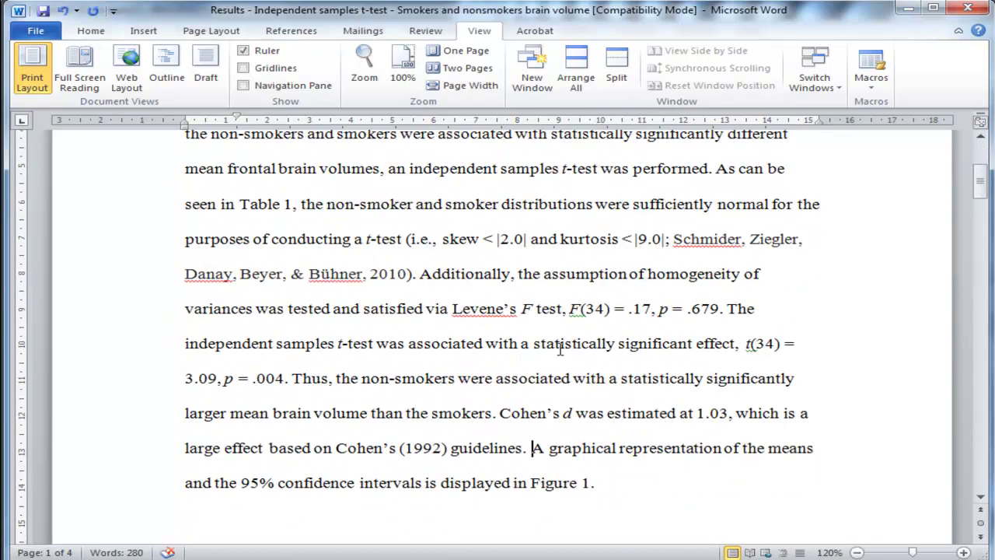
scroll(532, 448, up, 3)
drag(217, 170, 596, 402)
scroll(602, 404, up, 5)
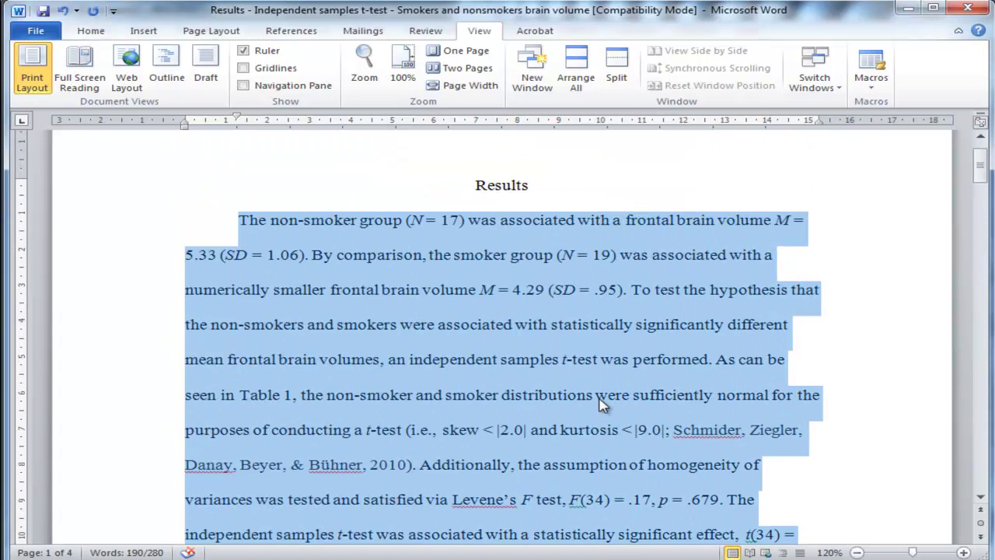
scroll(602, 404, down, 6)
click(623, 404)
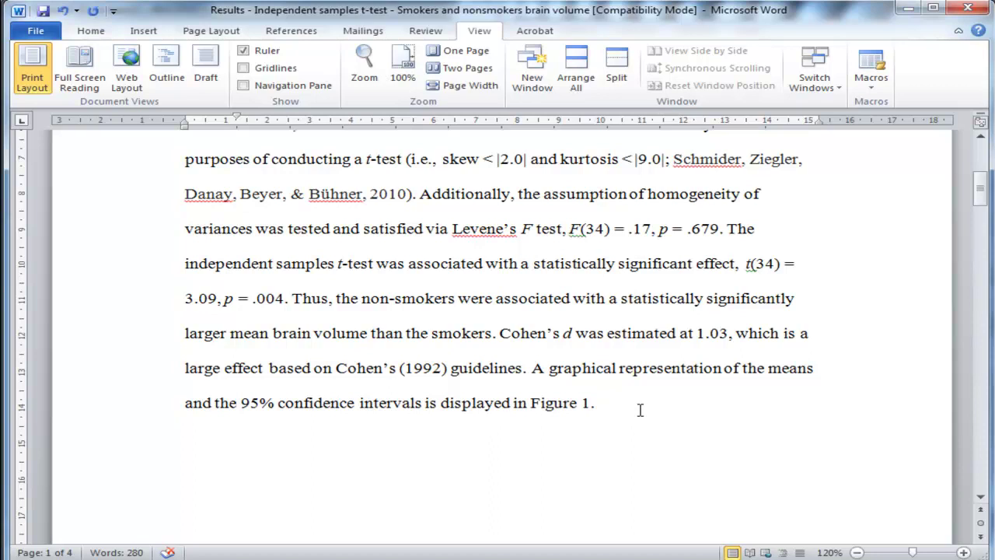
Scroll to the page-2 References listing the 1992 power primer and 2010 ANOVA robustness article.
scroll(639, 410, down, 4)
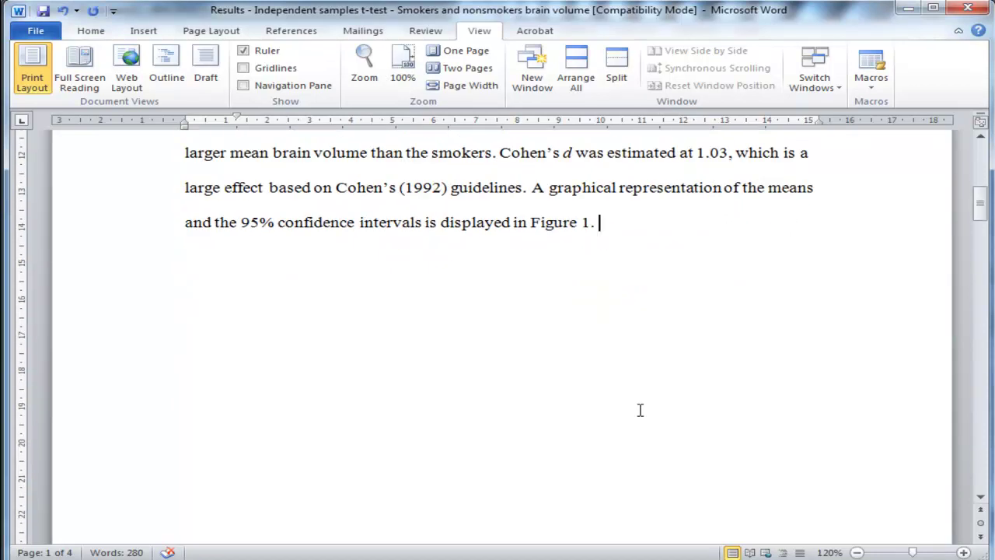
scroll(640, 409, up, 3)
scroll(640, 410, down, 2)
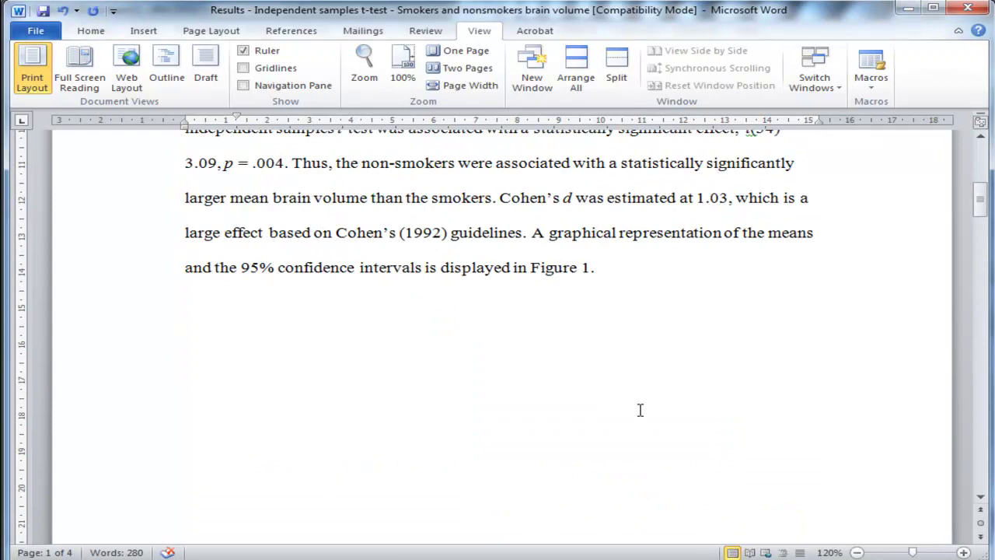
scroll(640, 409, up, 8)
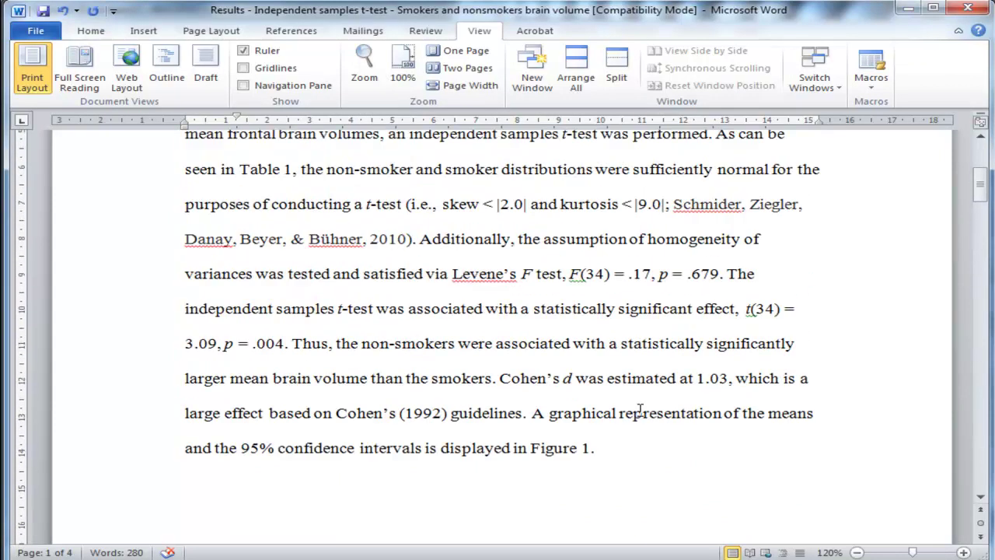
scroll(639, 409, down, 4)
scroll(639, 409, down, 14)
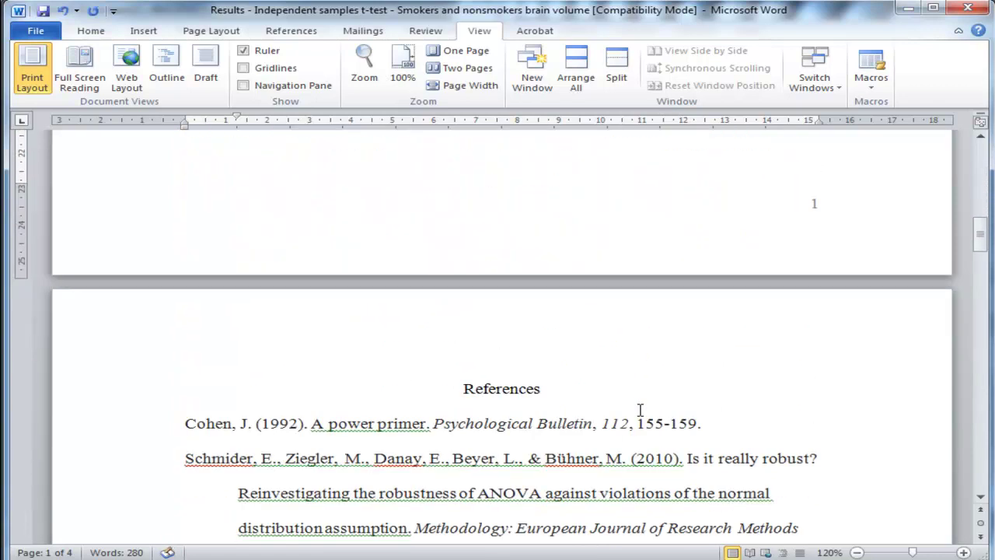
scroll(639, 409, down, 3)
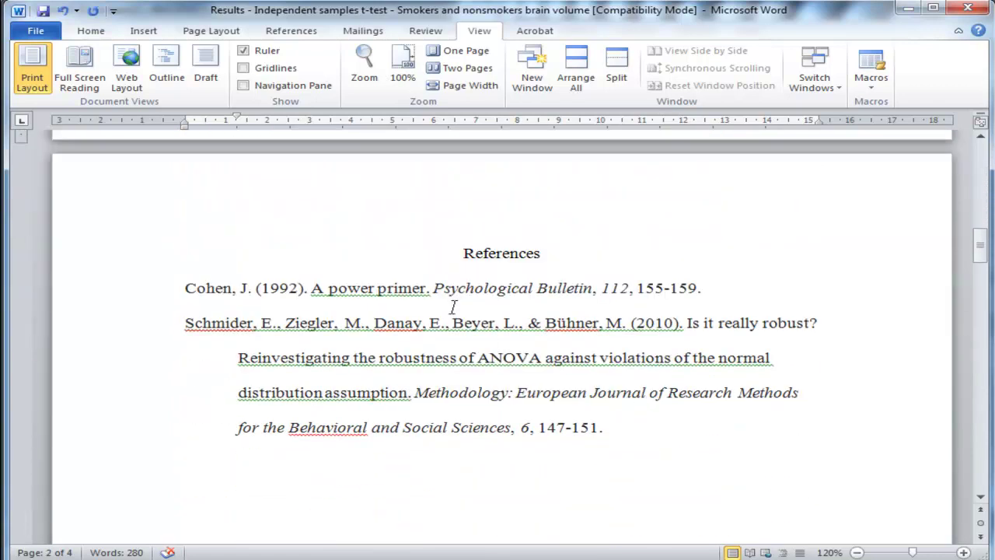
click(440, 251)
drag(185, 285, 717, 282)
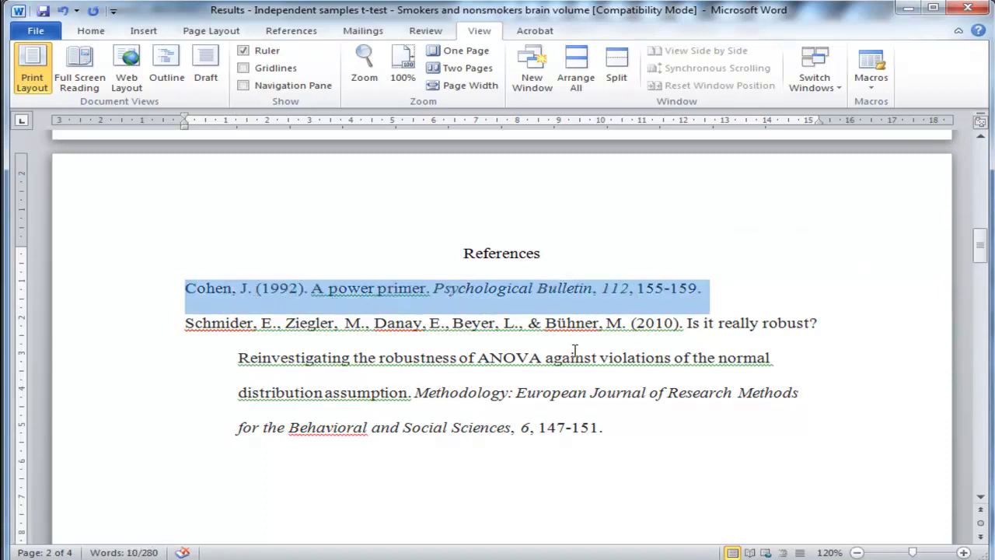
click(672, 435)
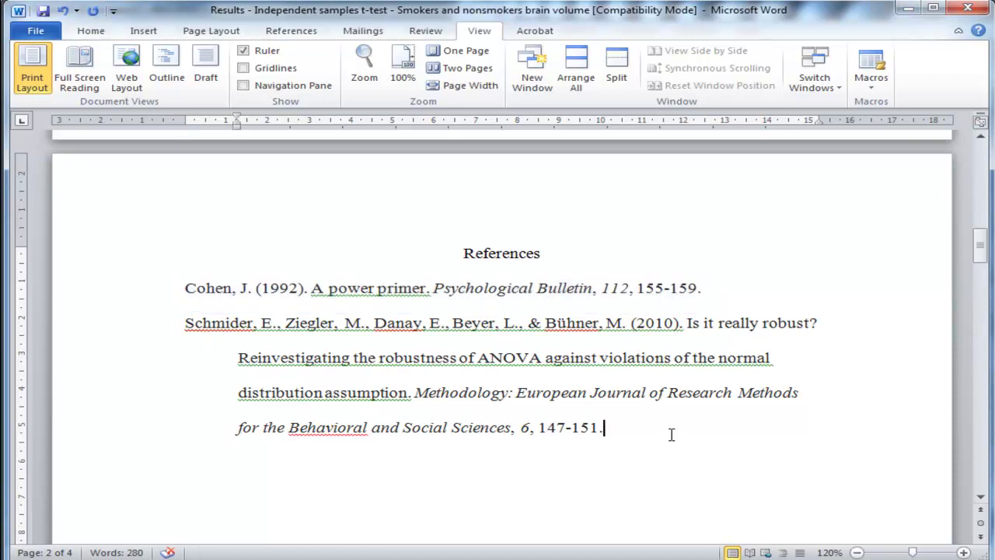
drag(185, 323, 589, 394)
click(634, 426)
drag(459, 358, 523, 361)
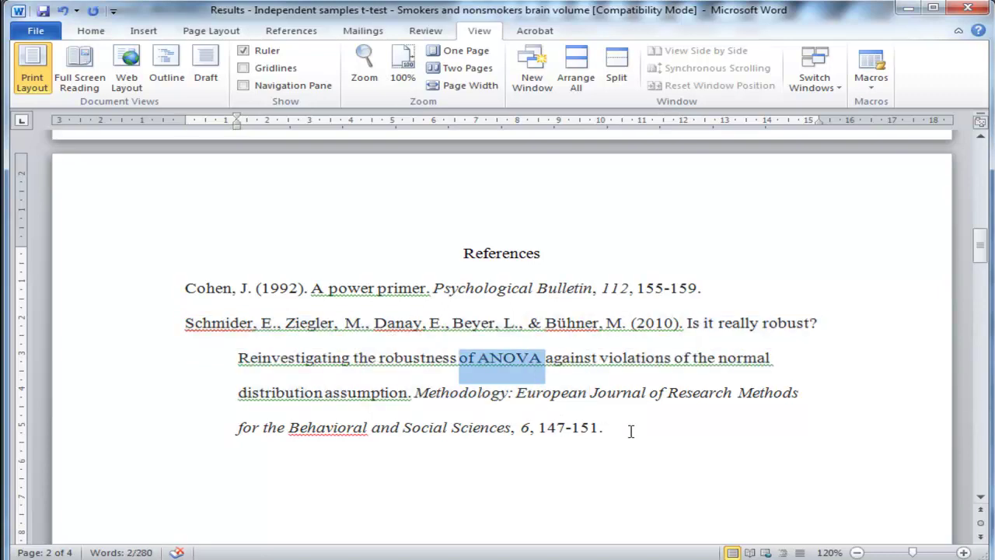
click(630, 429)
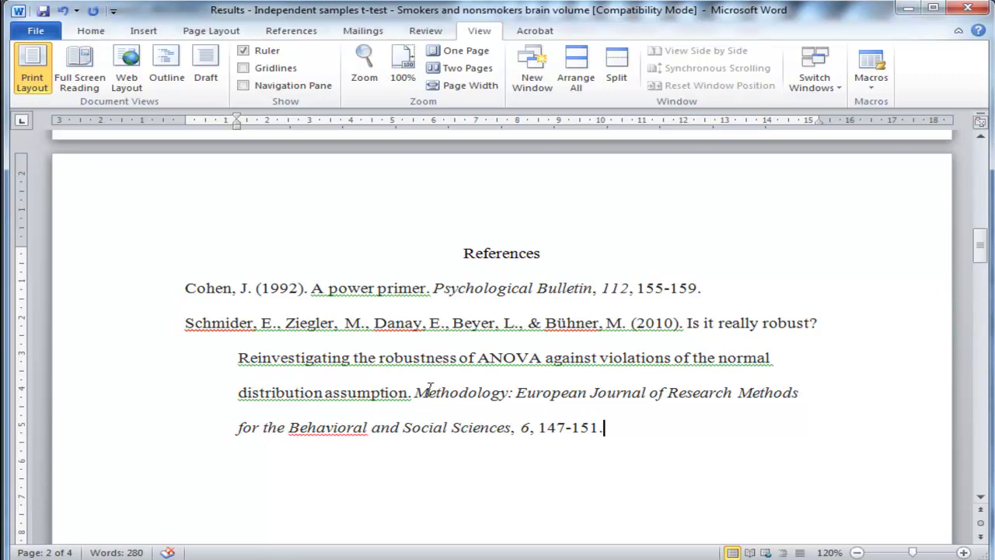
drag(413, 393, 415, 374)
click(613, 427)
scroll(484, 383, down, 2)
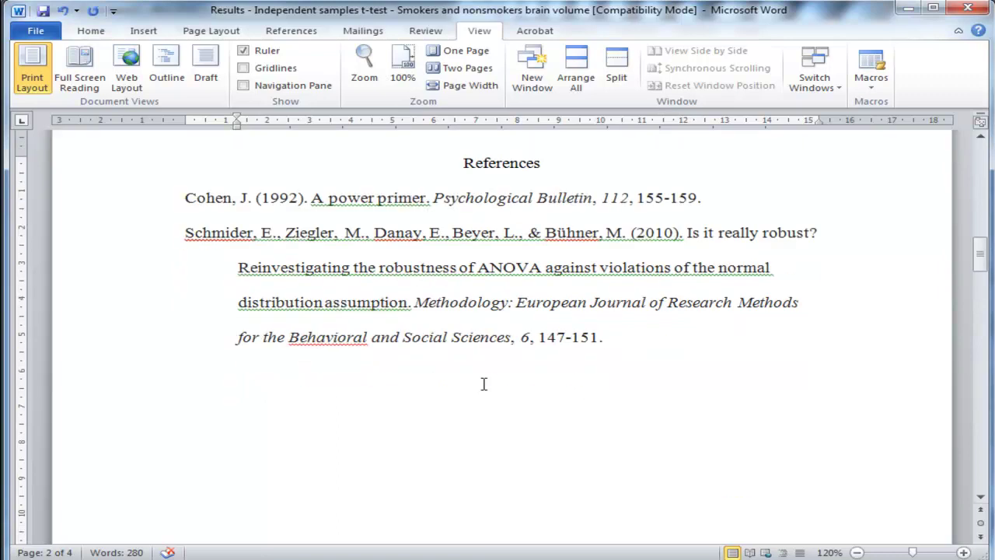